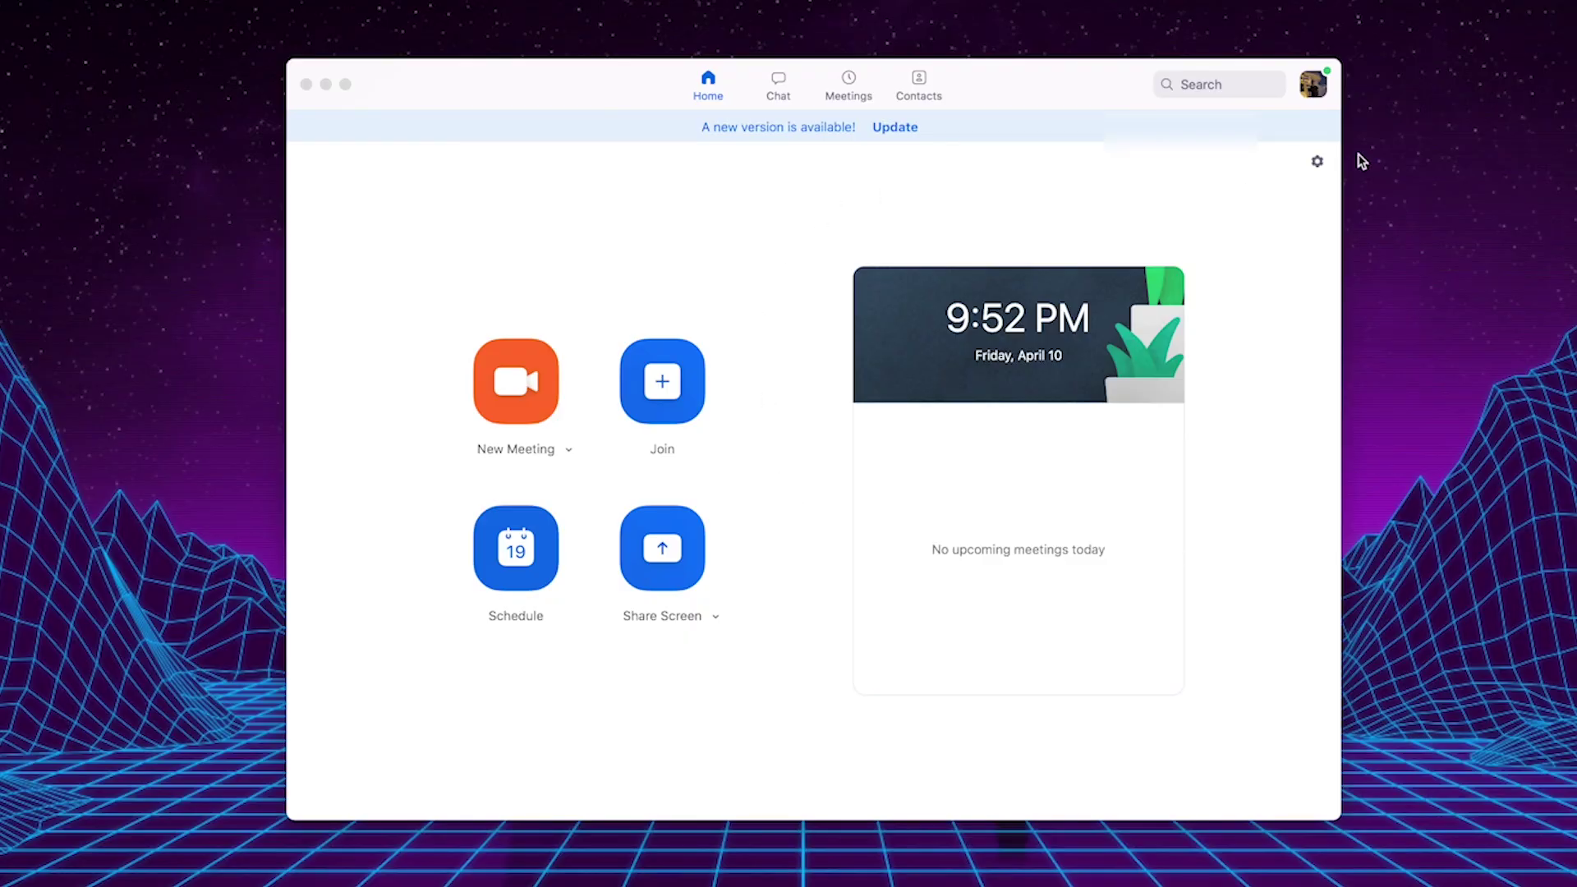
Step: In Settings, keep the built-in speakers and microphone, and run a microphone test
click(1309, 91)
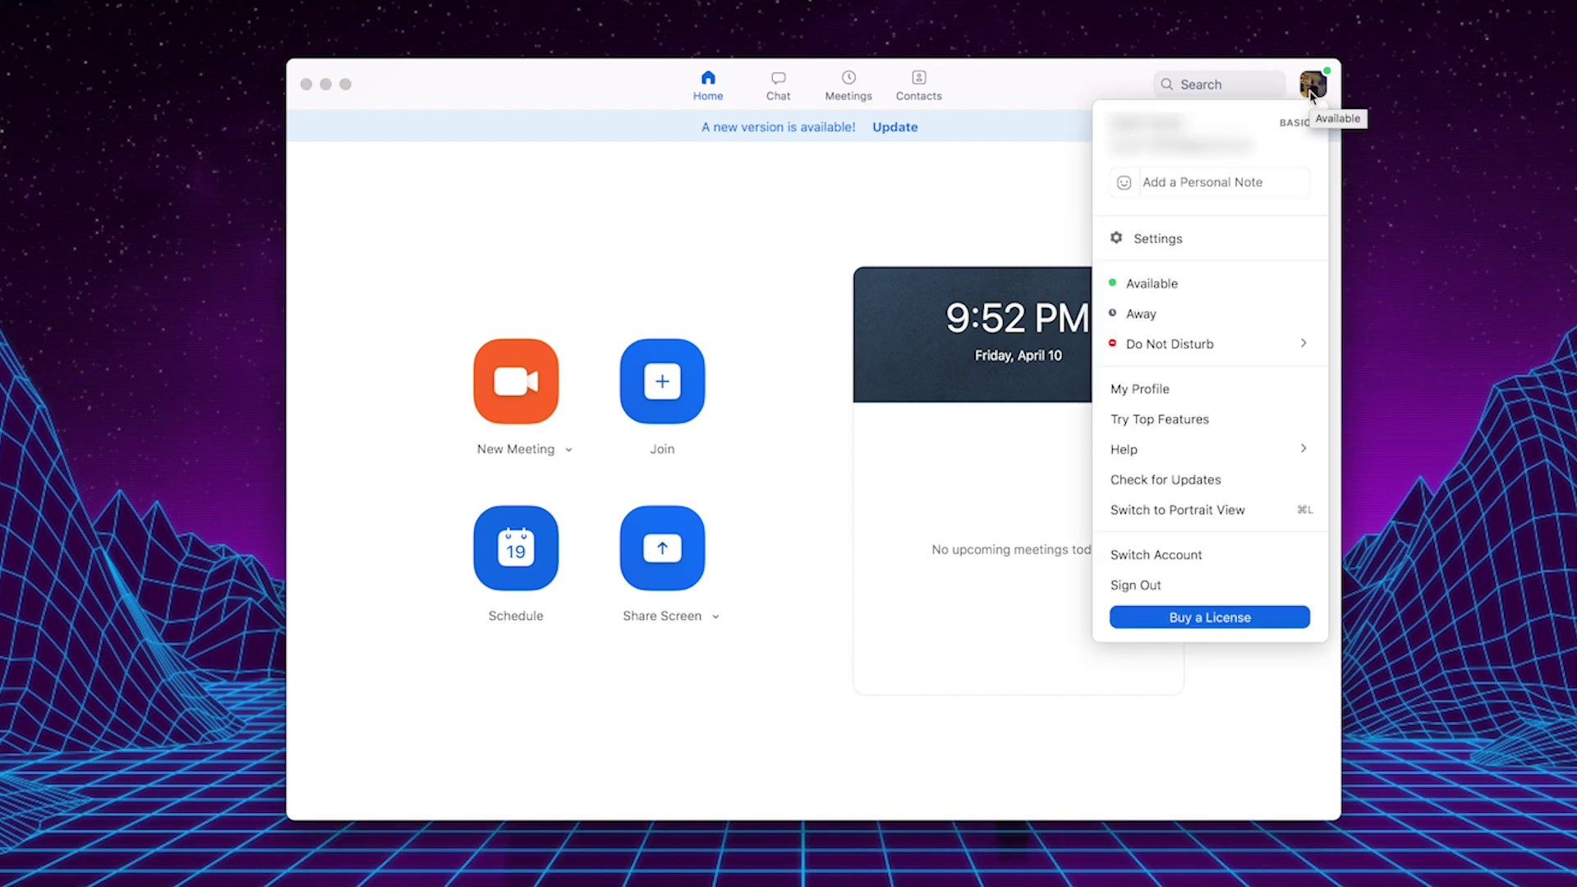
click(1204, 250)
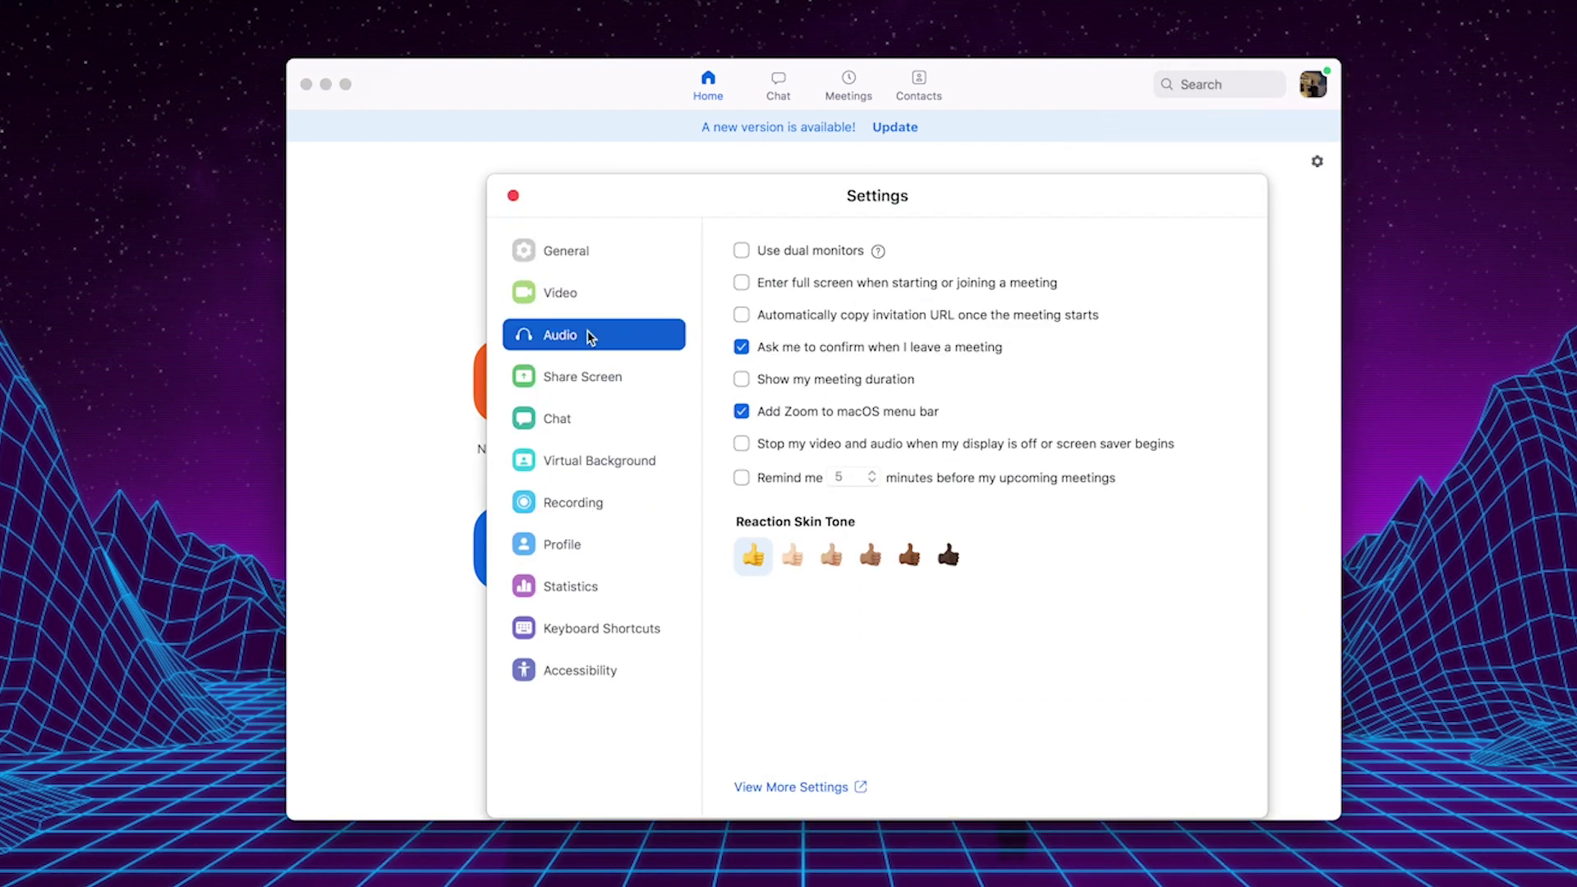
click(1210, 249)
click(1218, 248)
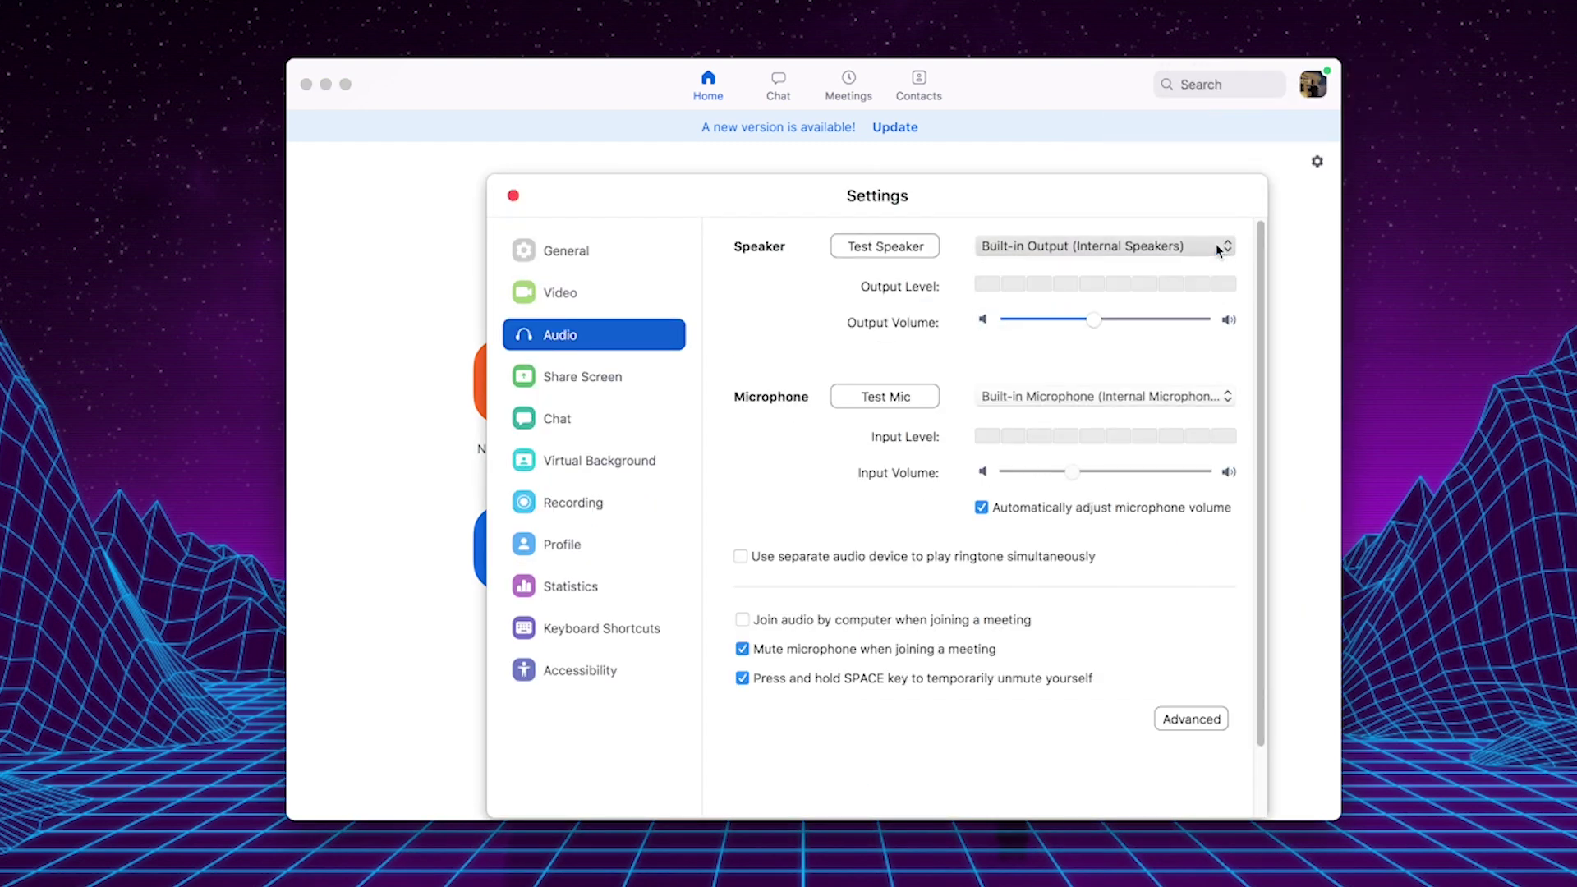
click(1208, 401)
click(1092, 395)
click(876, 398)
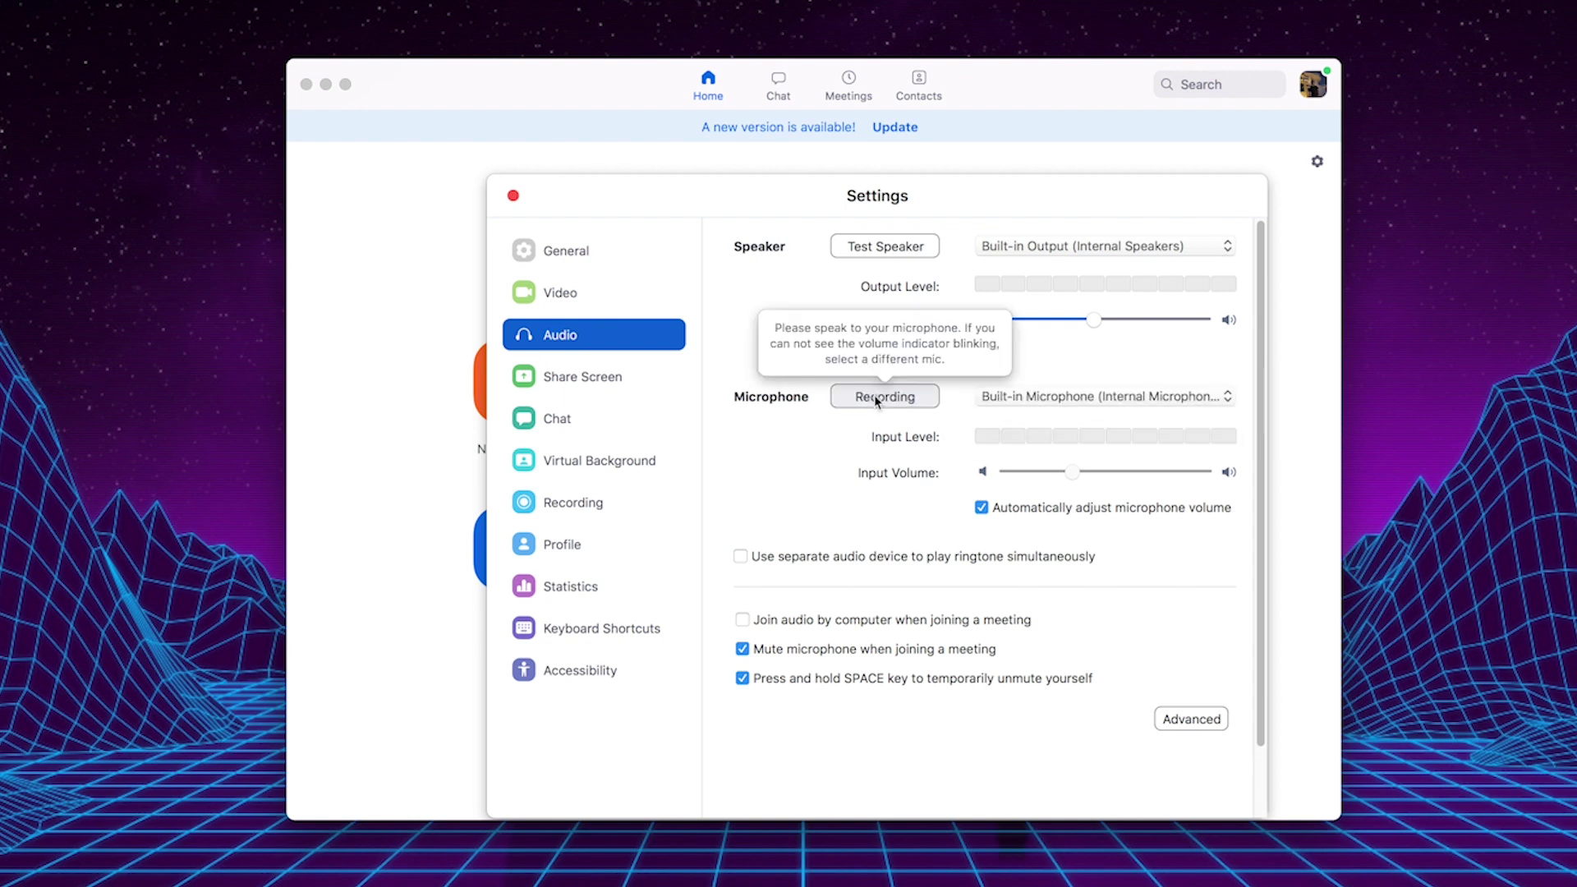
Step: In Video settings, keep the FaceTime HD camera, use original ratio, and toggle HD on then off
click(638, 299)
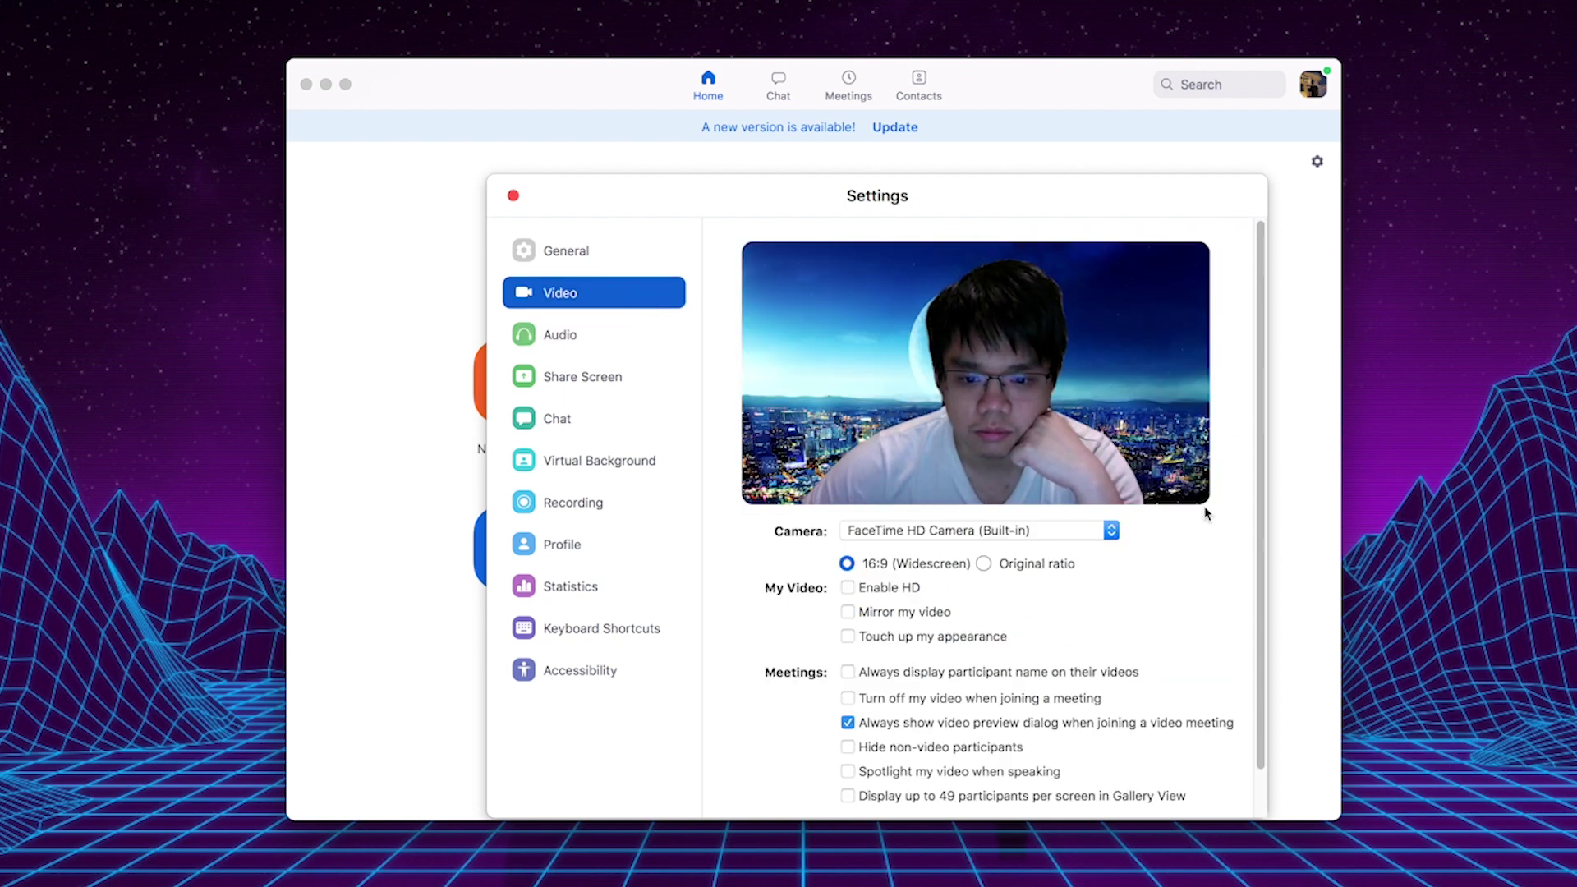
click(1115, 533)
scroll(1068, 525, down, 1)
click(984, 531)
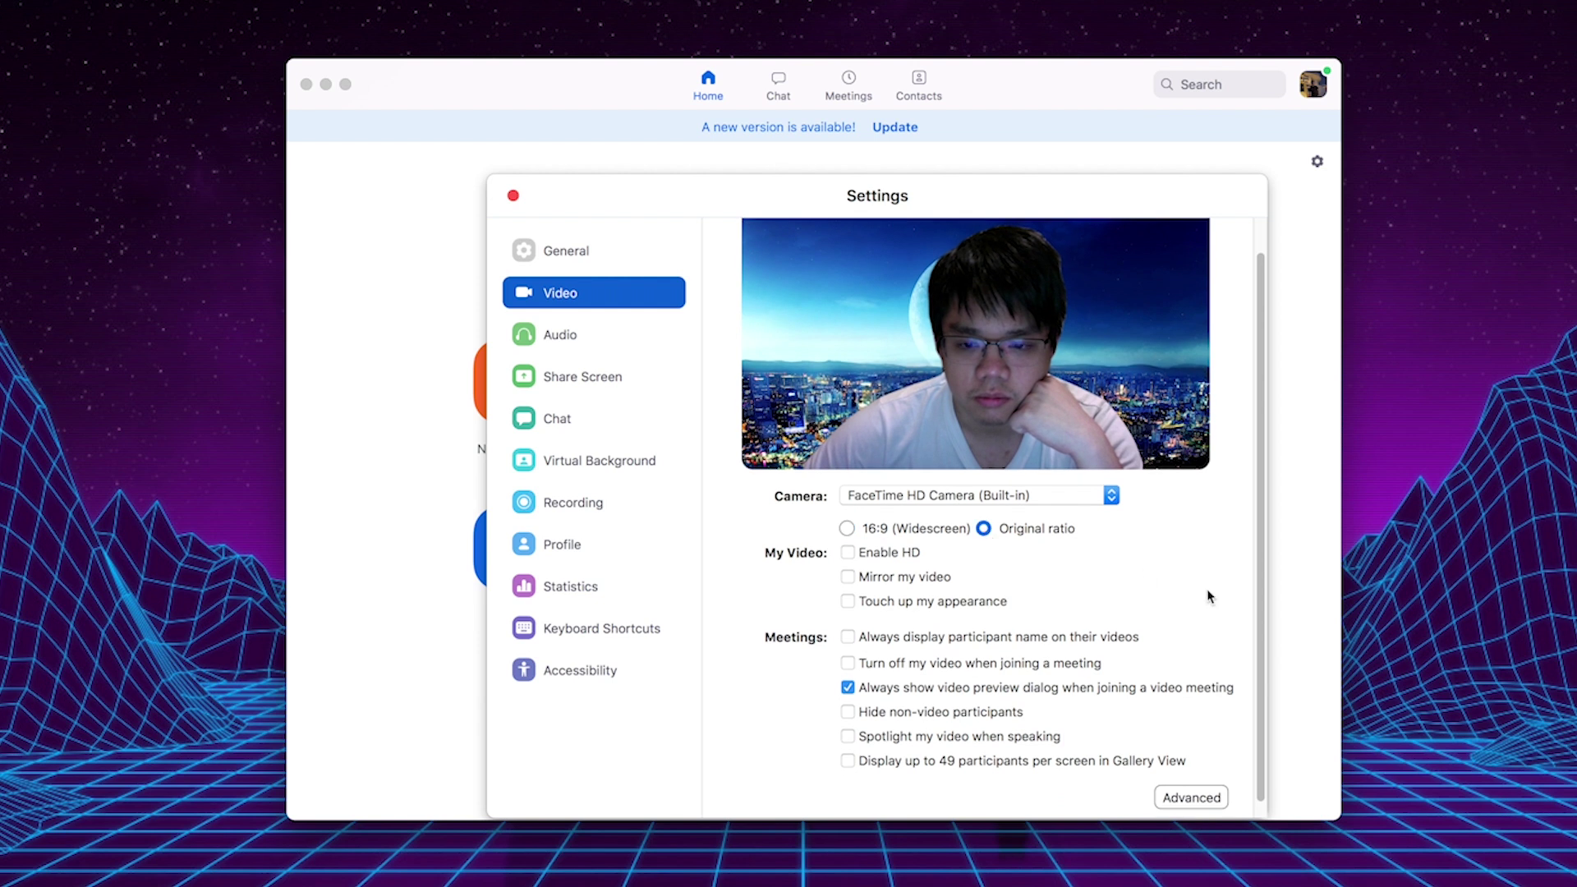
scroll(1208, 597, down, 1)
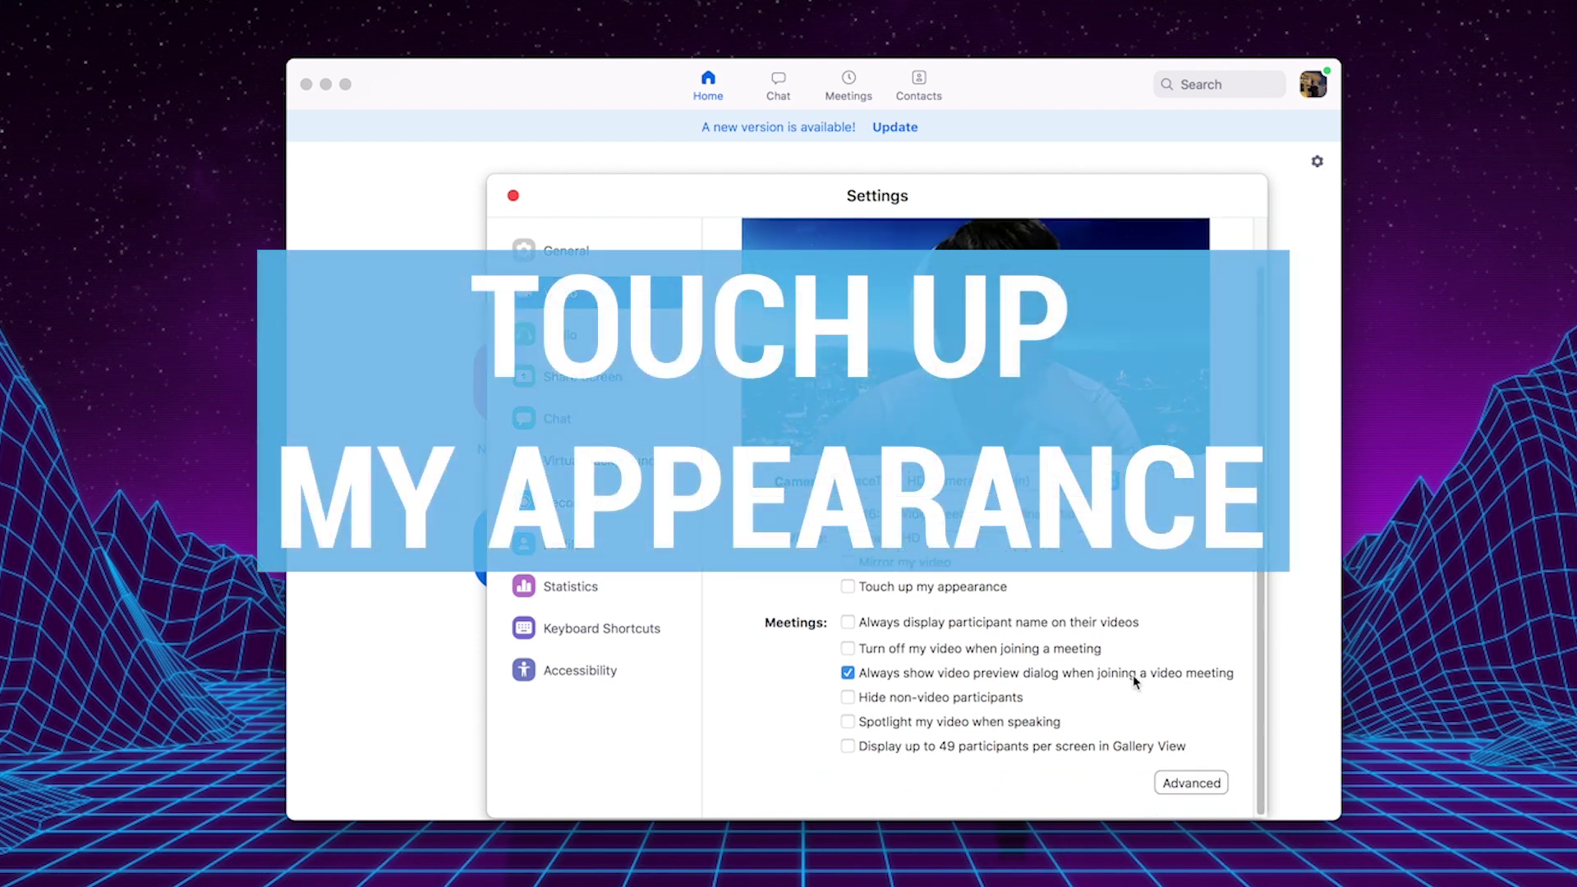
click(1186, 778)
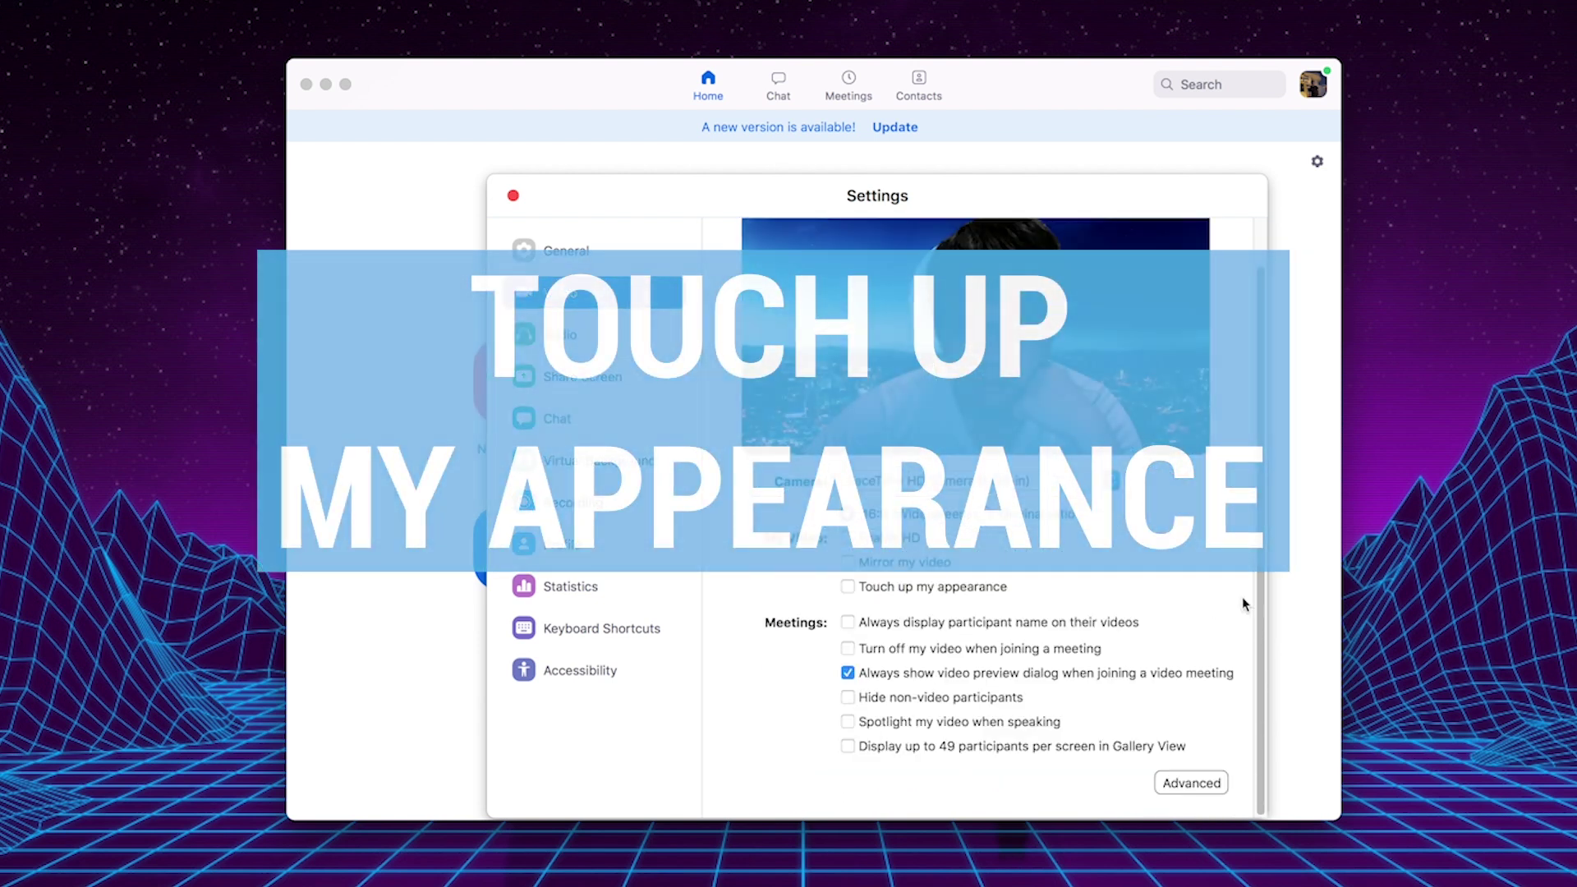
scroll(1239, 598, up, 2)
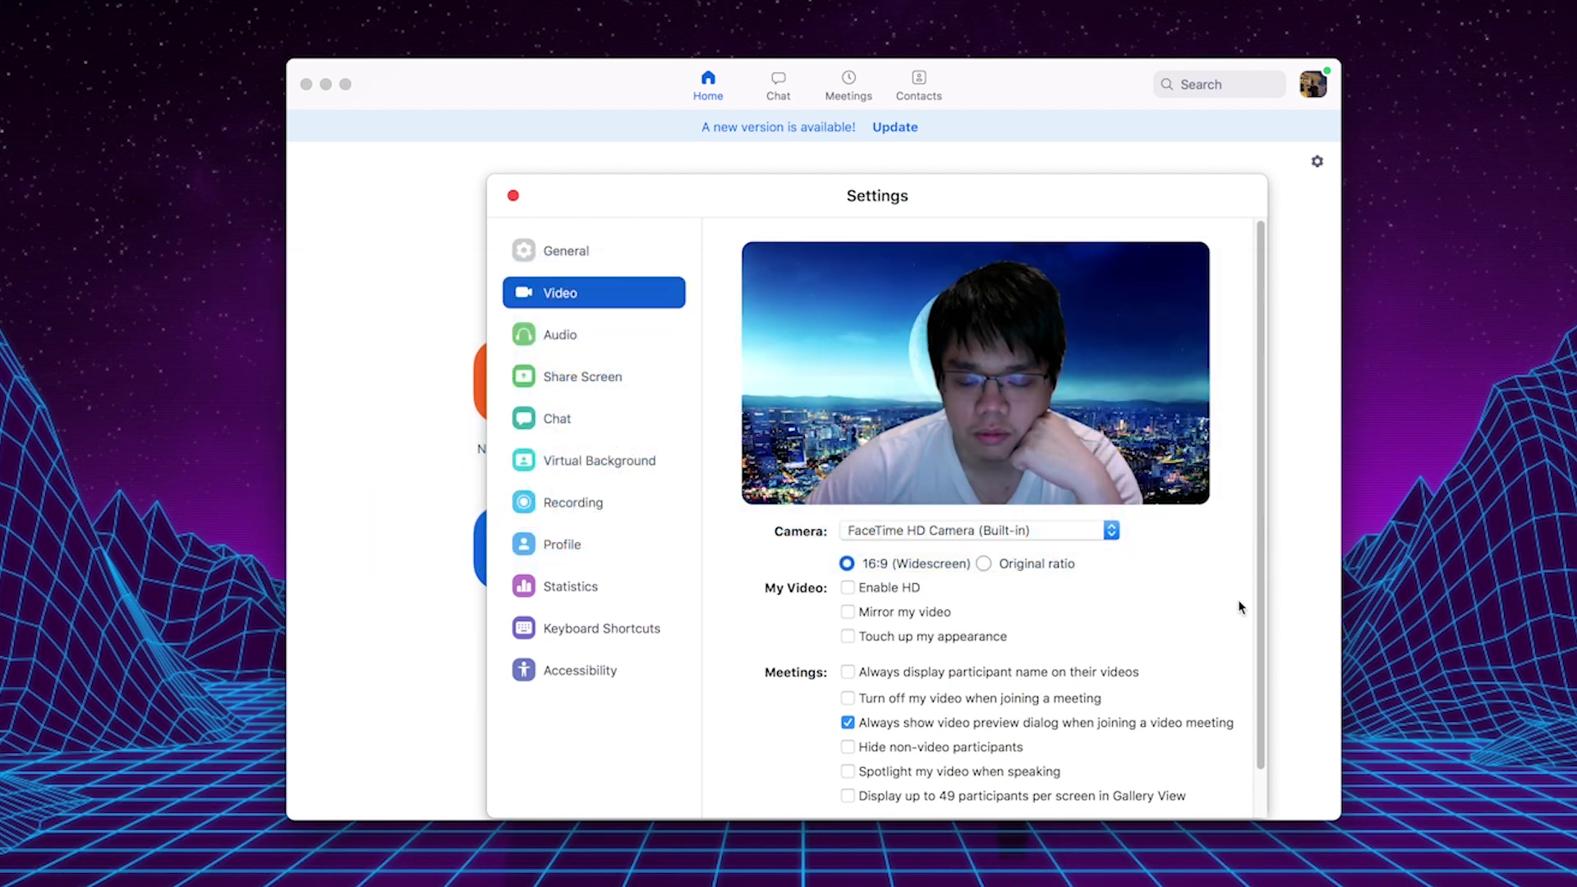
click(887, 587)
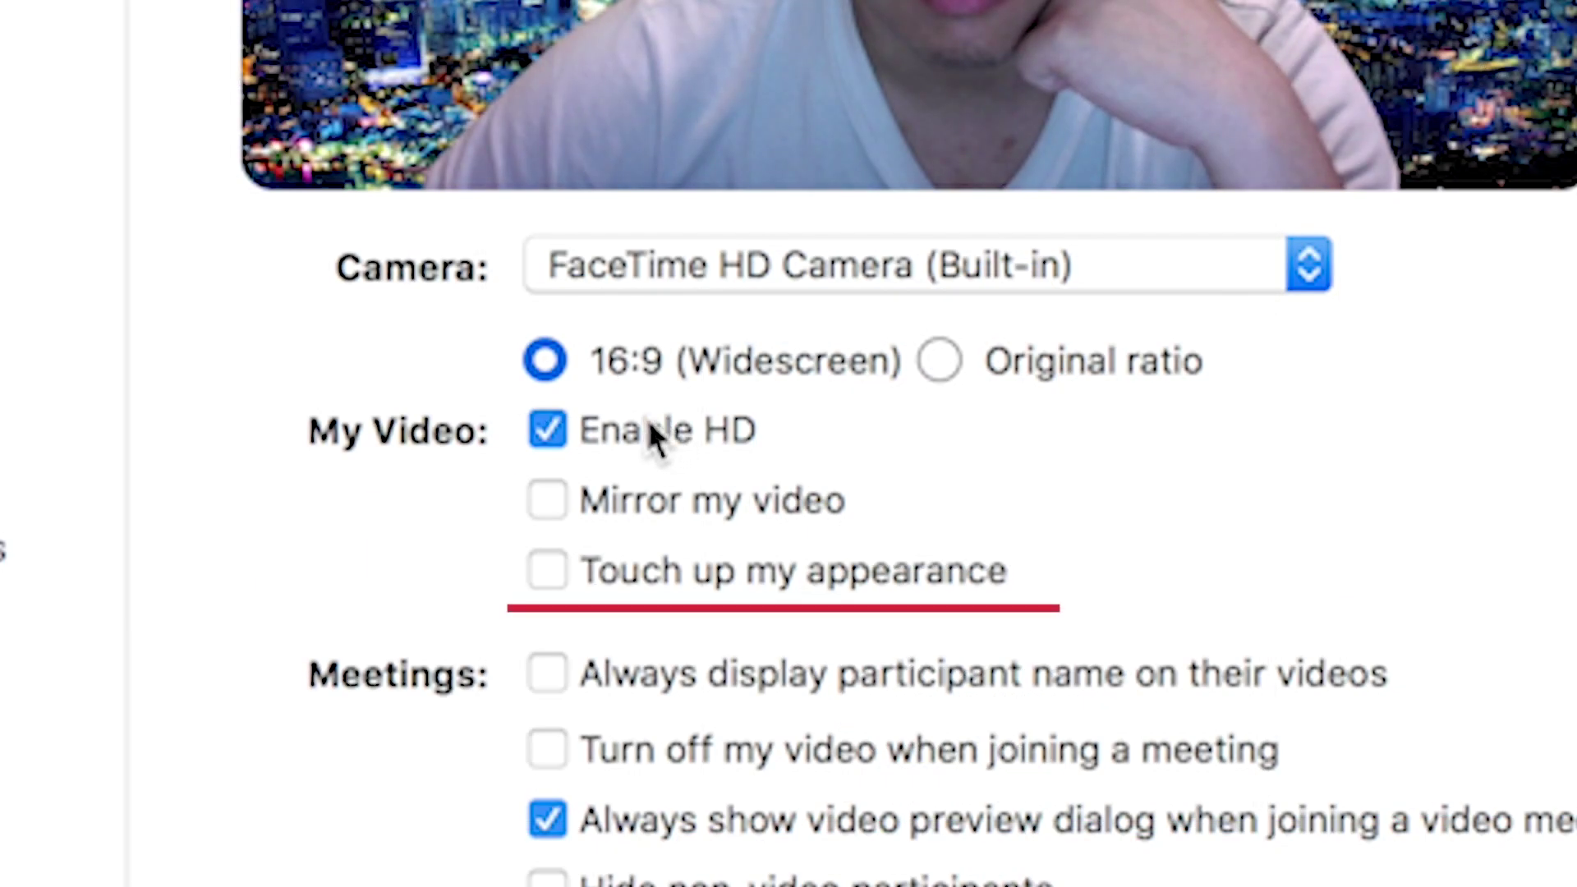
click(656, 433)
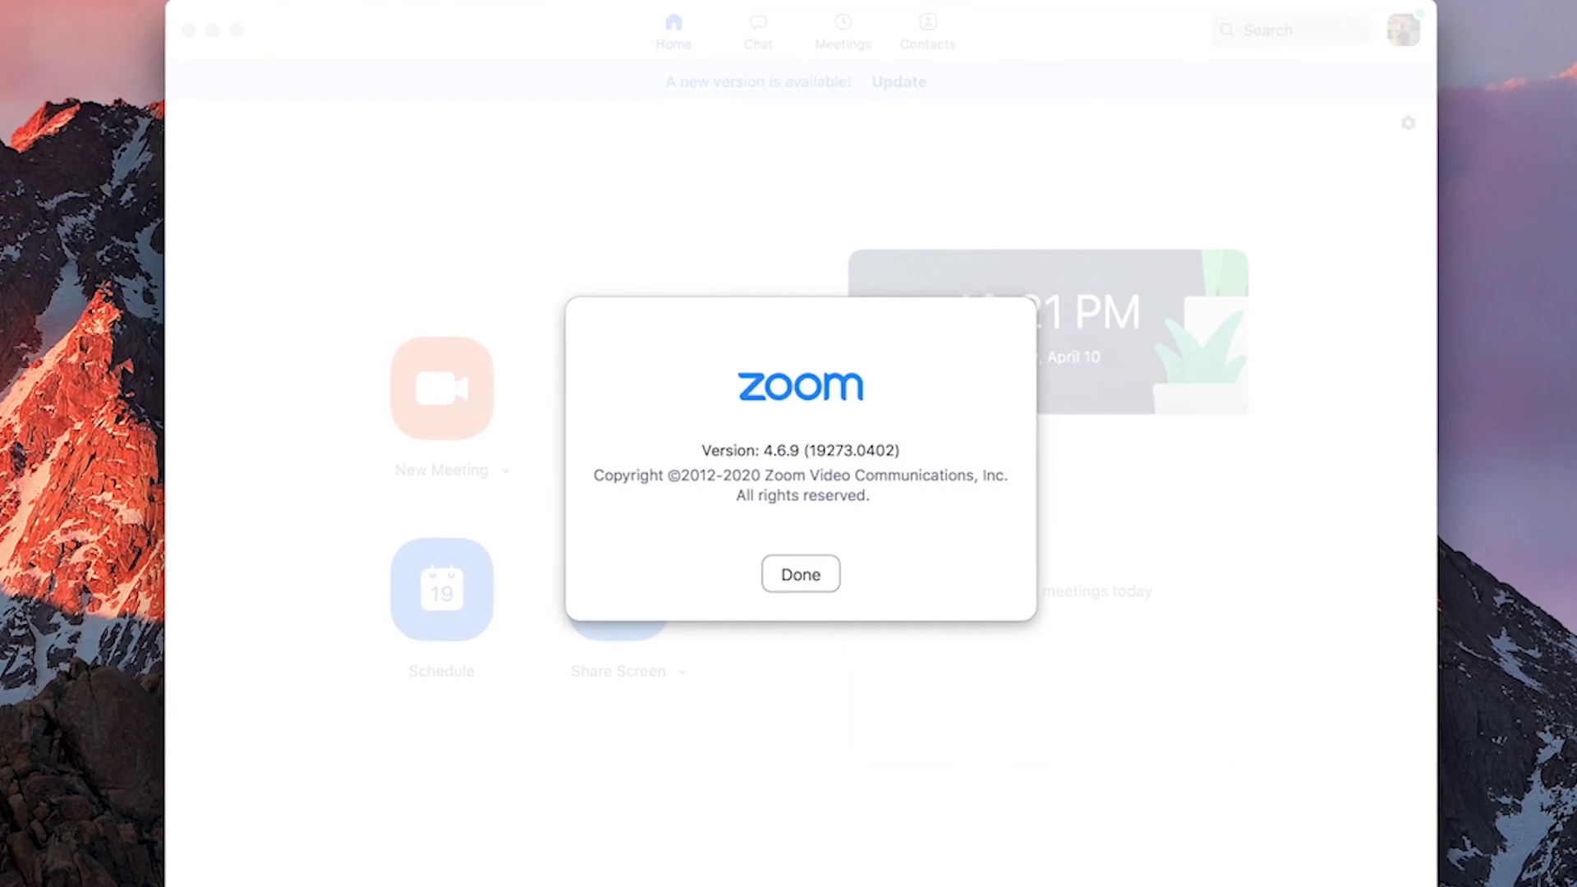
Step: Close About Zoom, join with computer audio, and open Video Settings from the camera menu
click(784, 571)
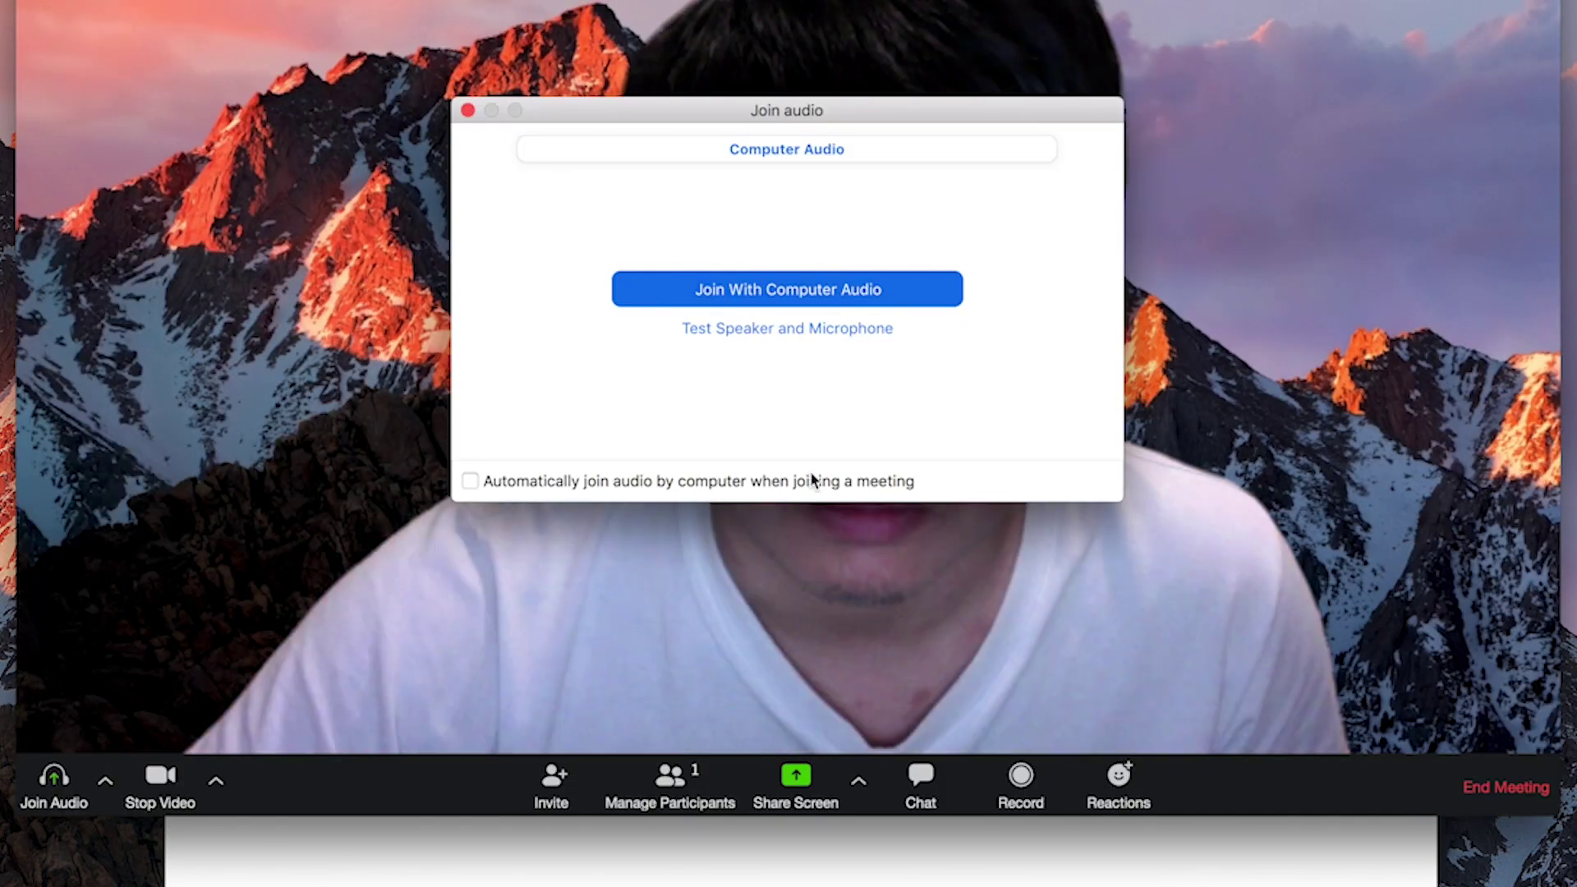
click(829, 297)
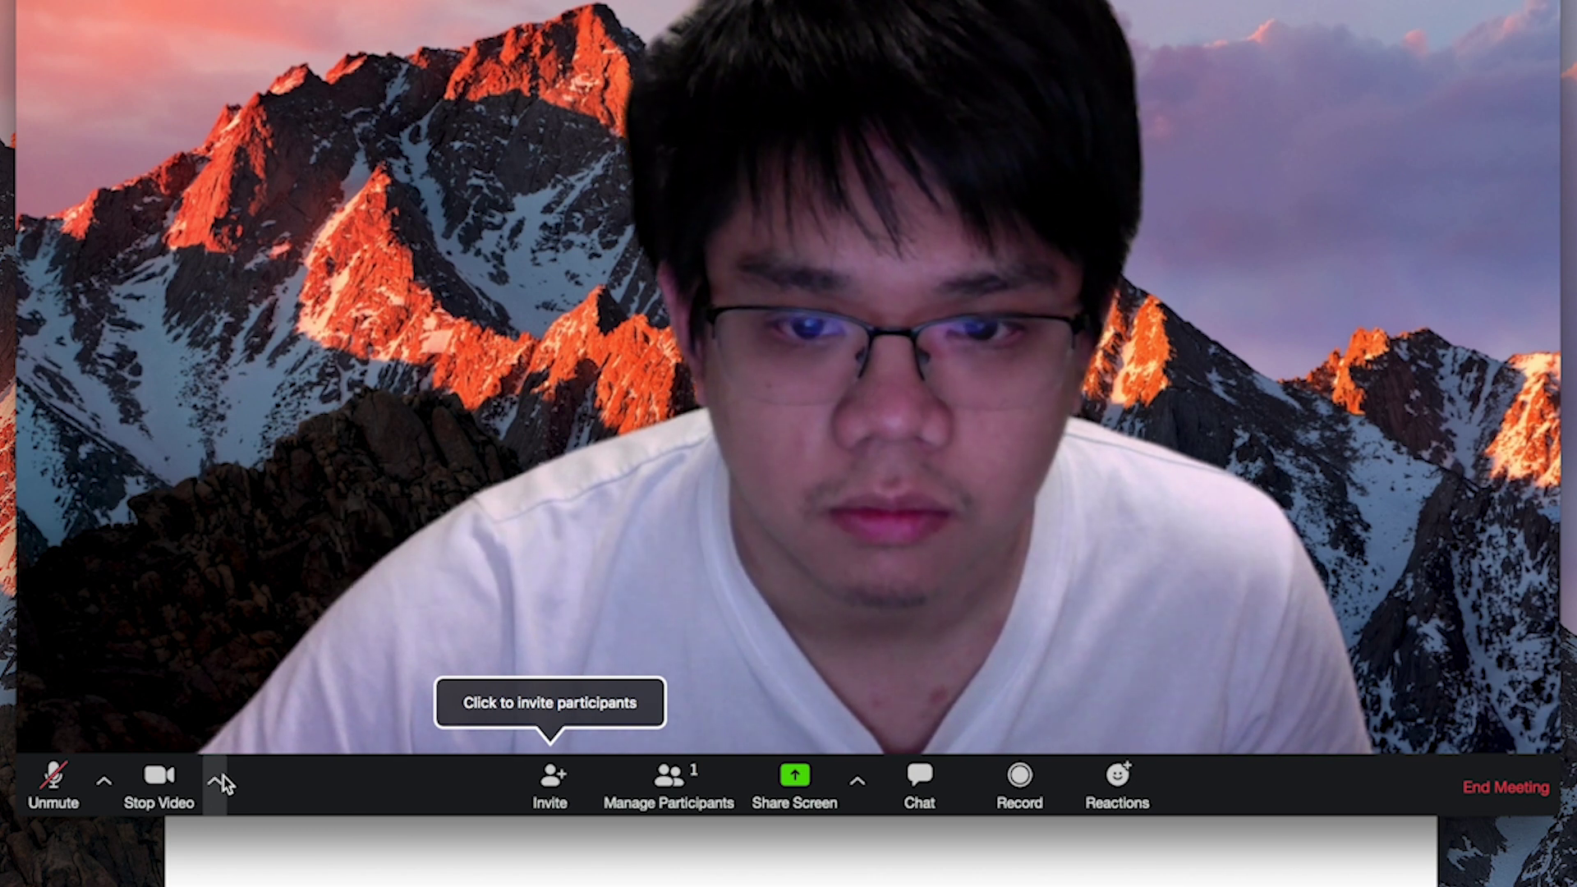
click(217, 780)
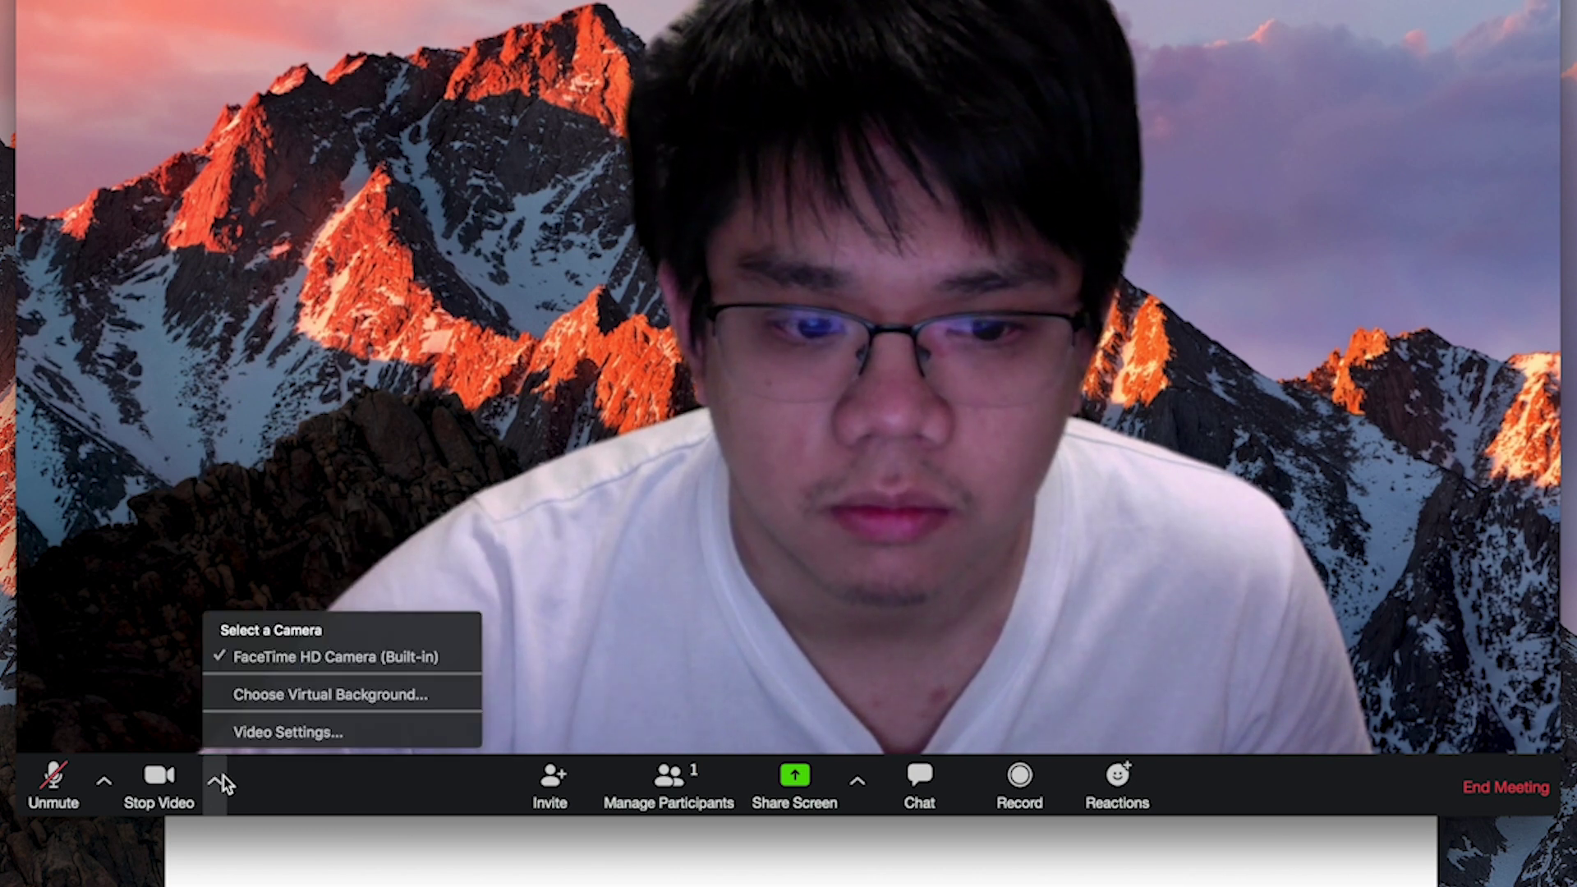
click(414, 739)
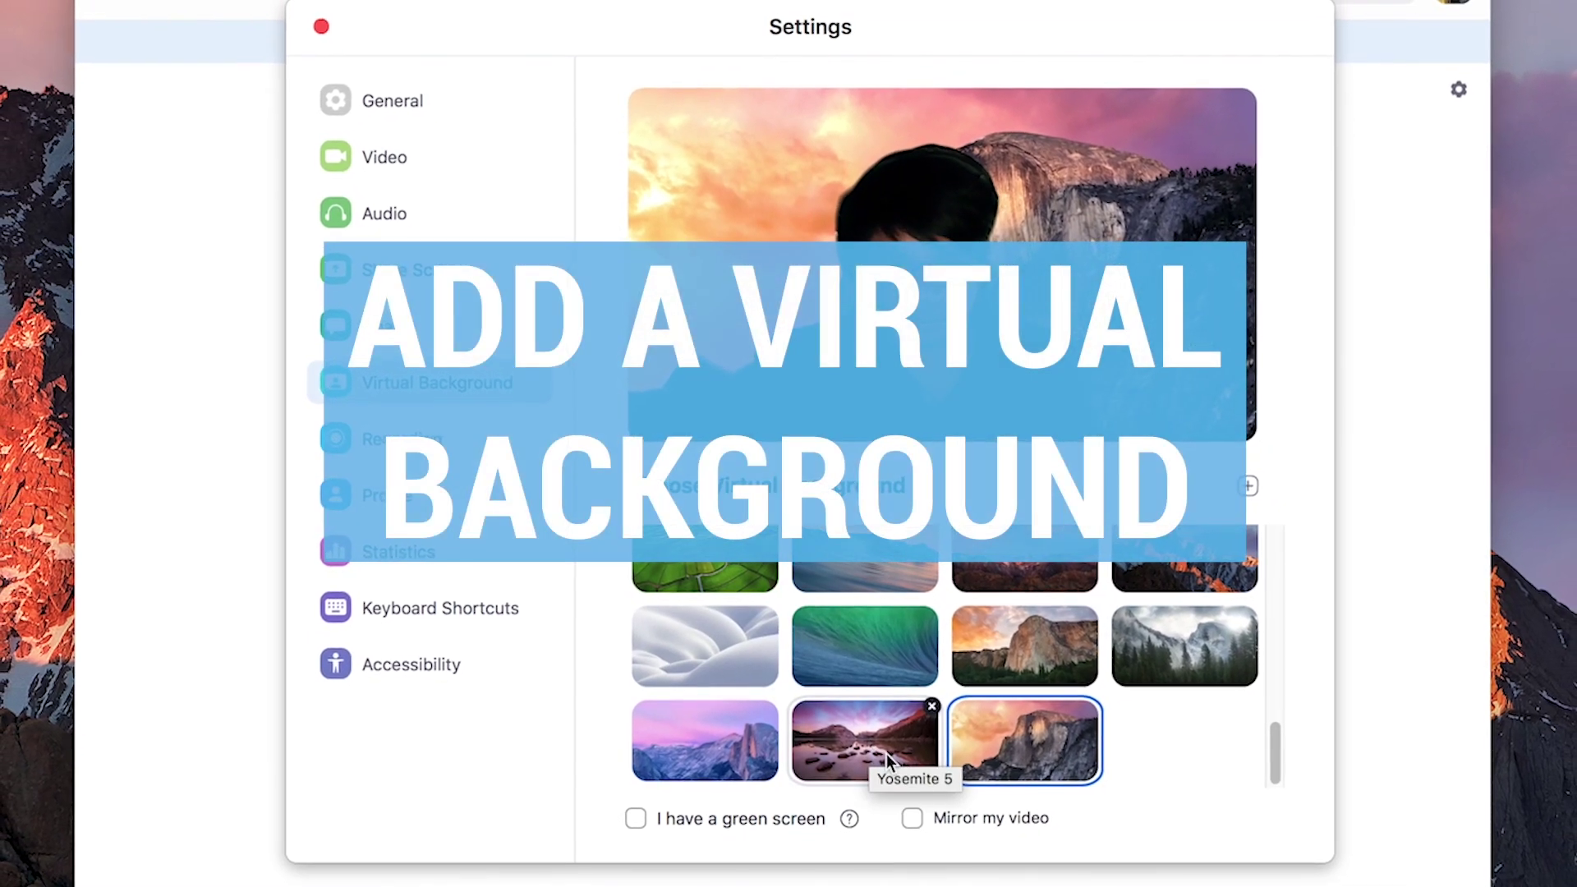
Step: Try the Yosemite 5, brick room and colour-burst backgrounds, settling on Bahamas Aerial
click(861, 728)
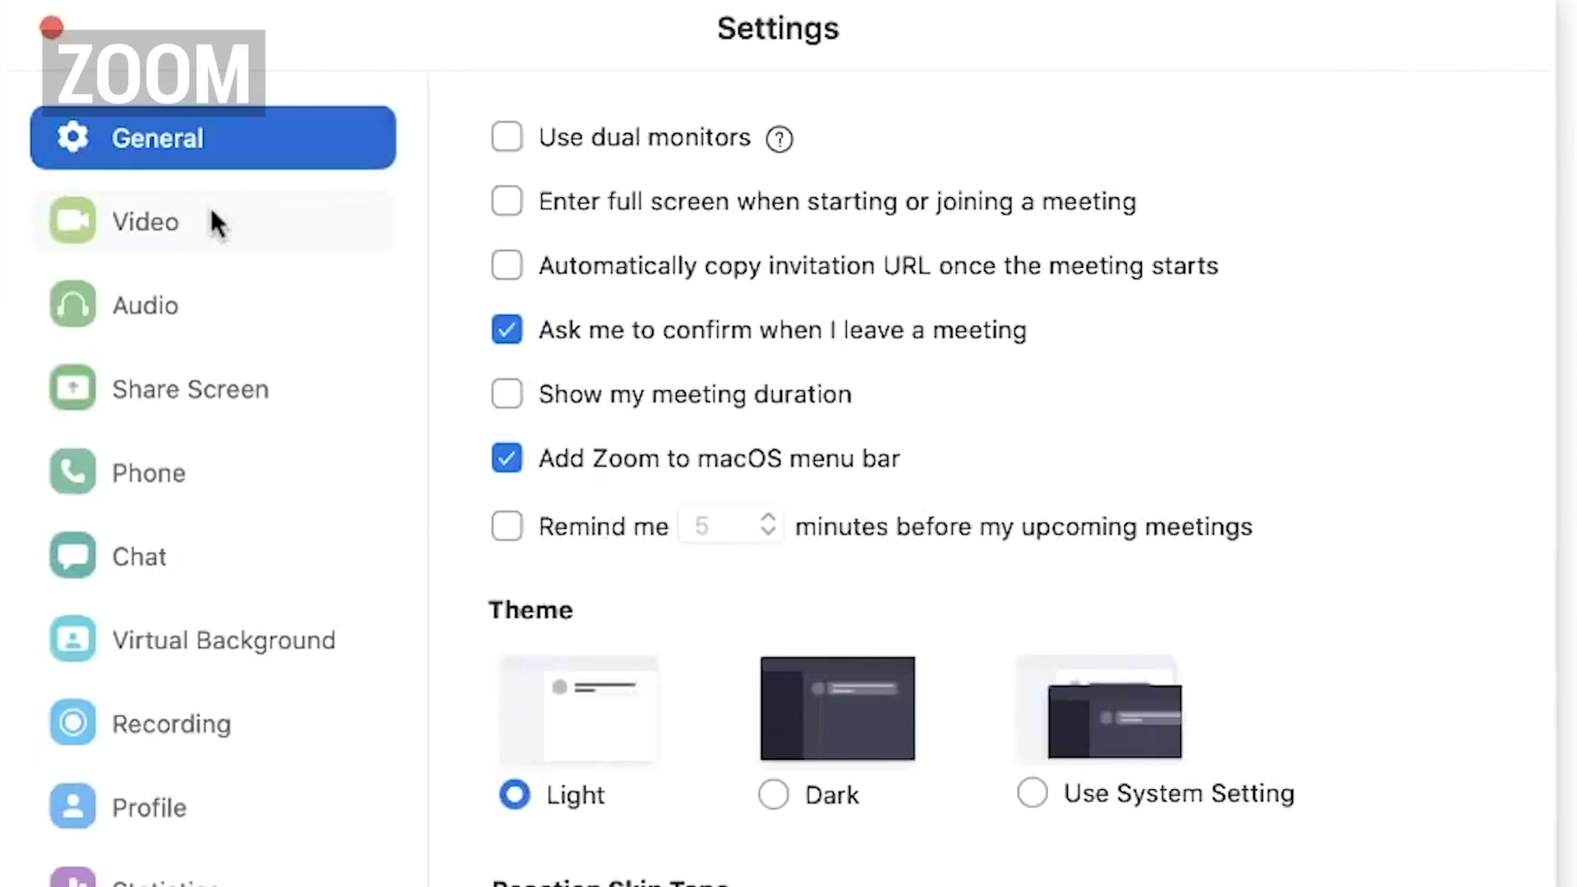
click(209, 218)
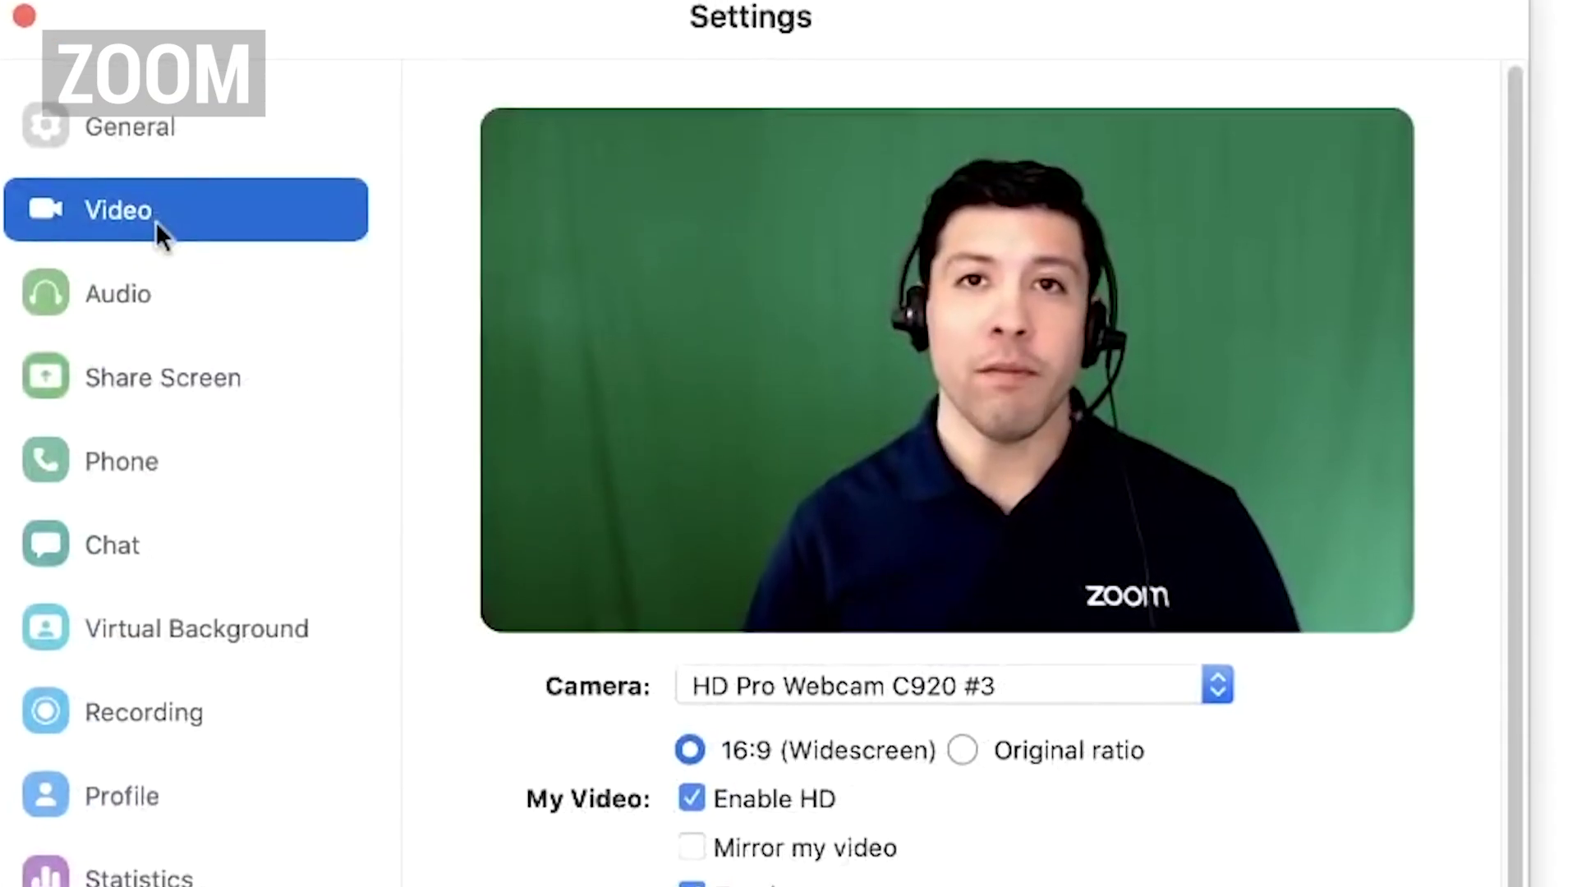
click(197, 580)
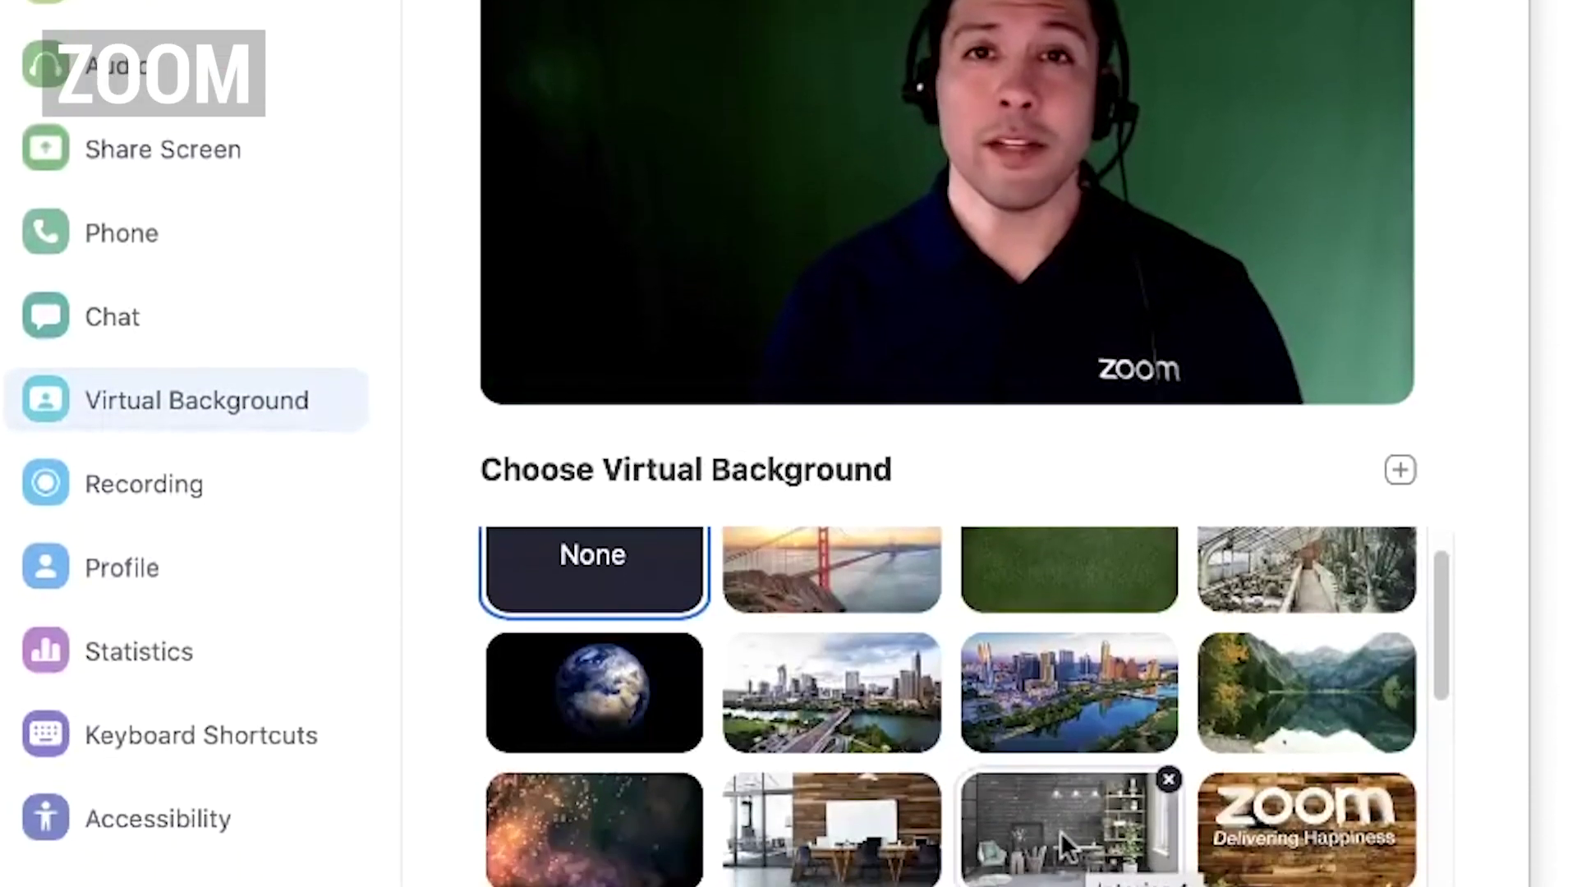
click(1061, 831)
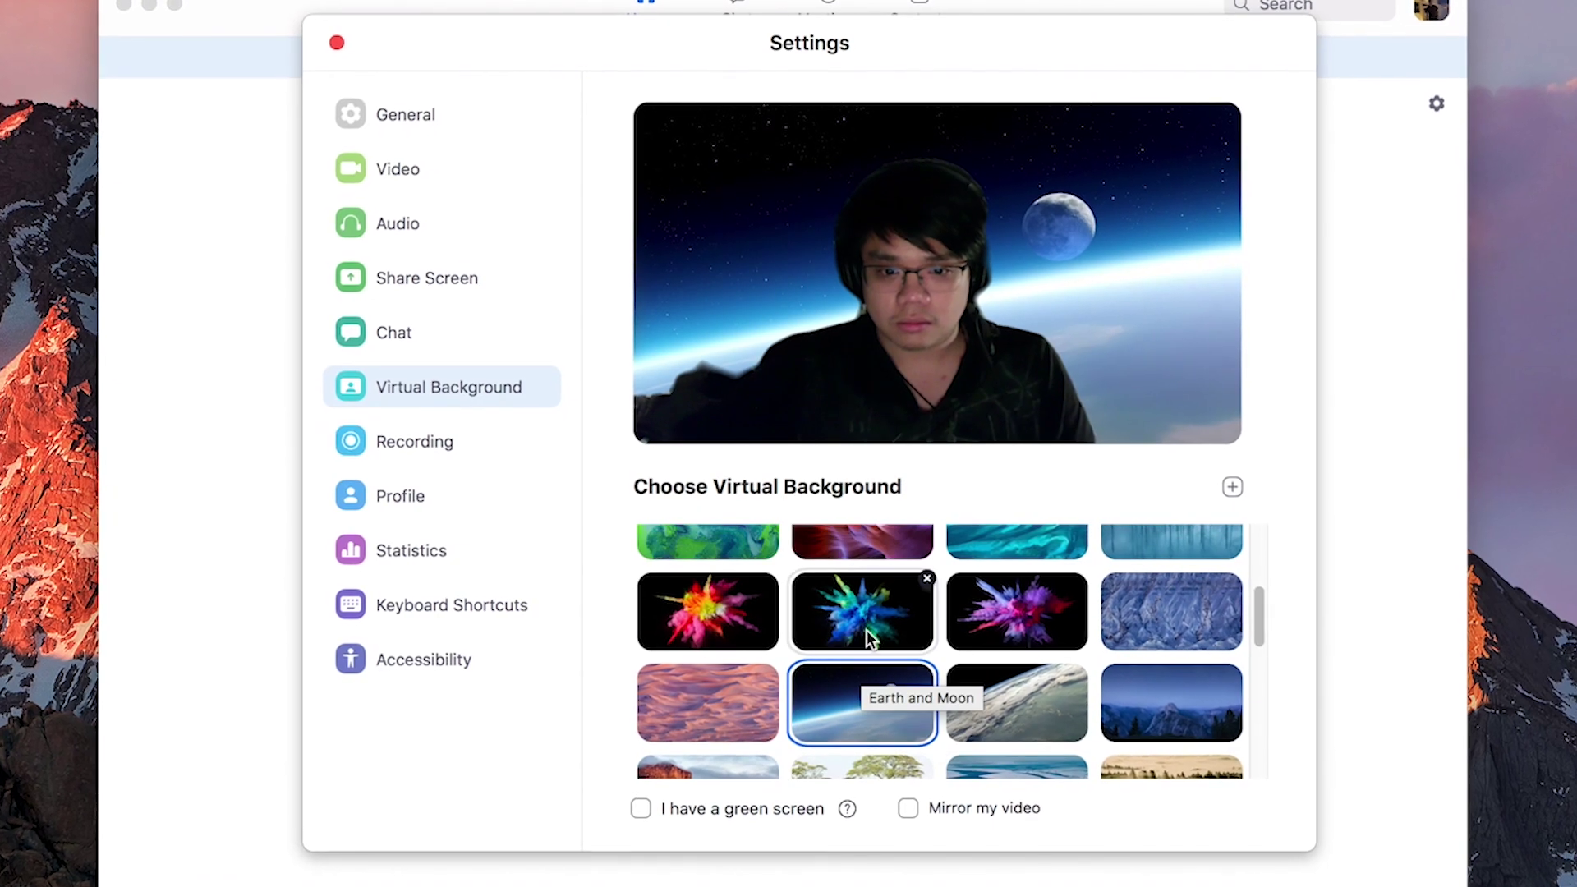
click(872, 620)
scroll(873, 626, up, 3)
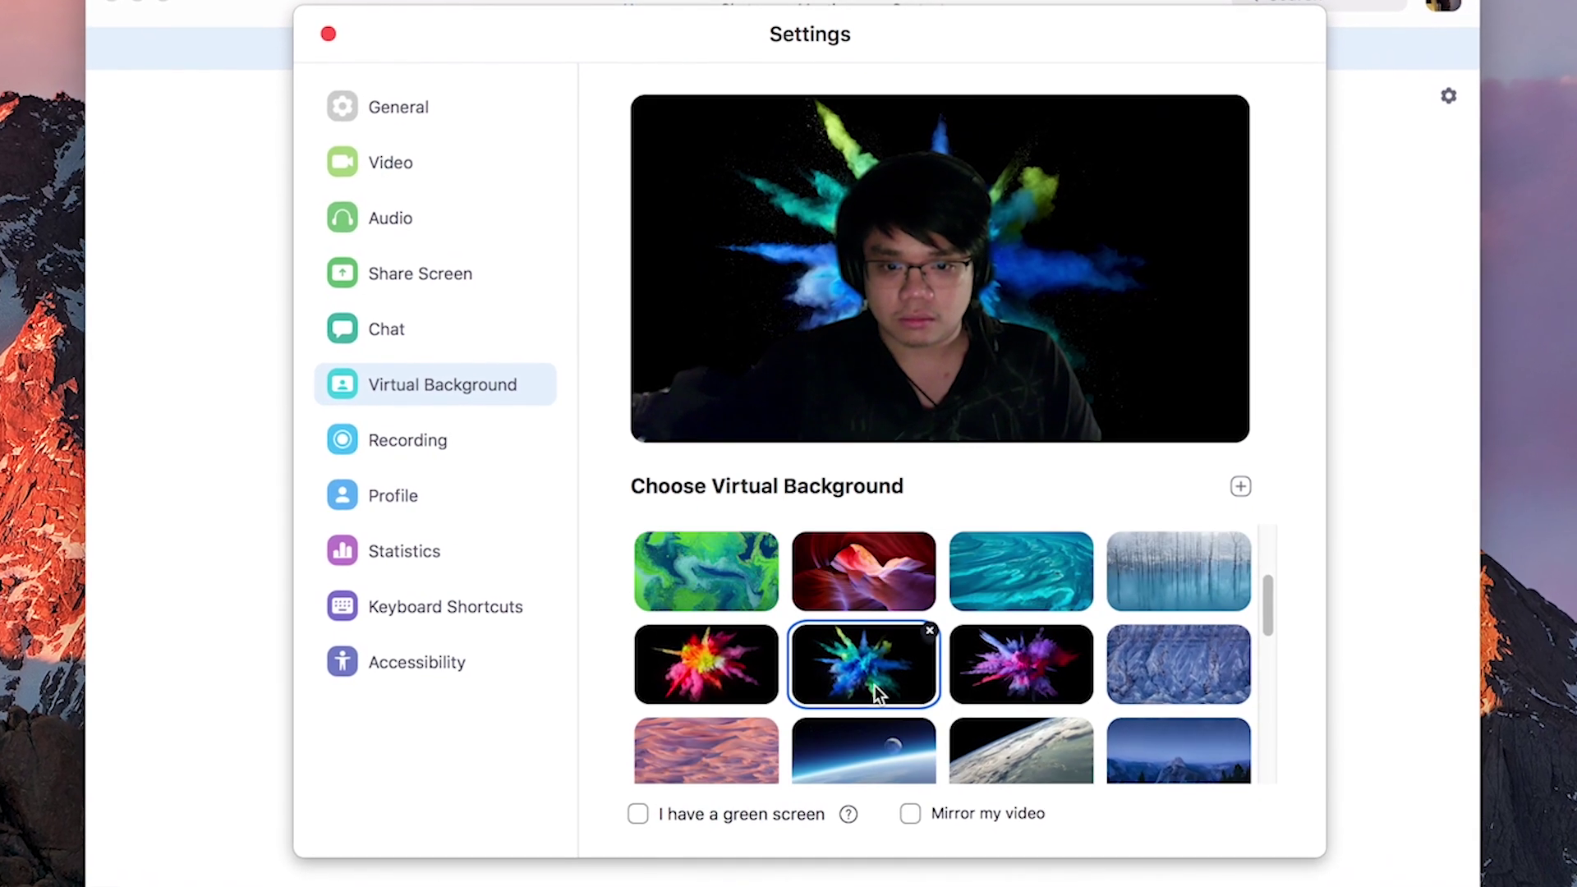
click(1043, 645)
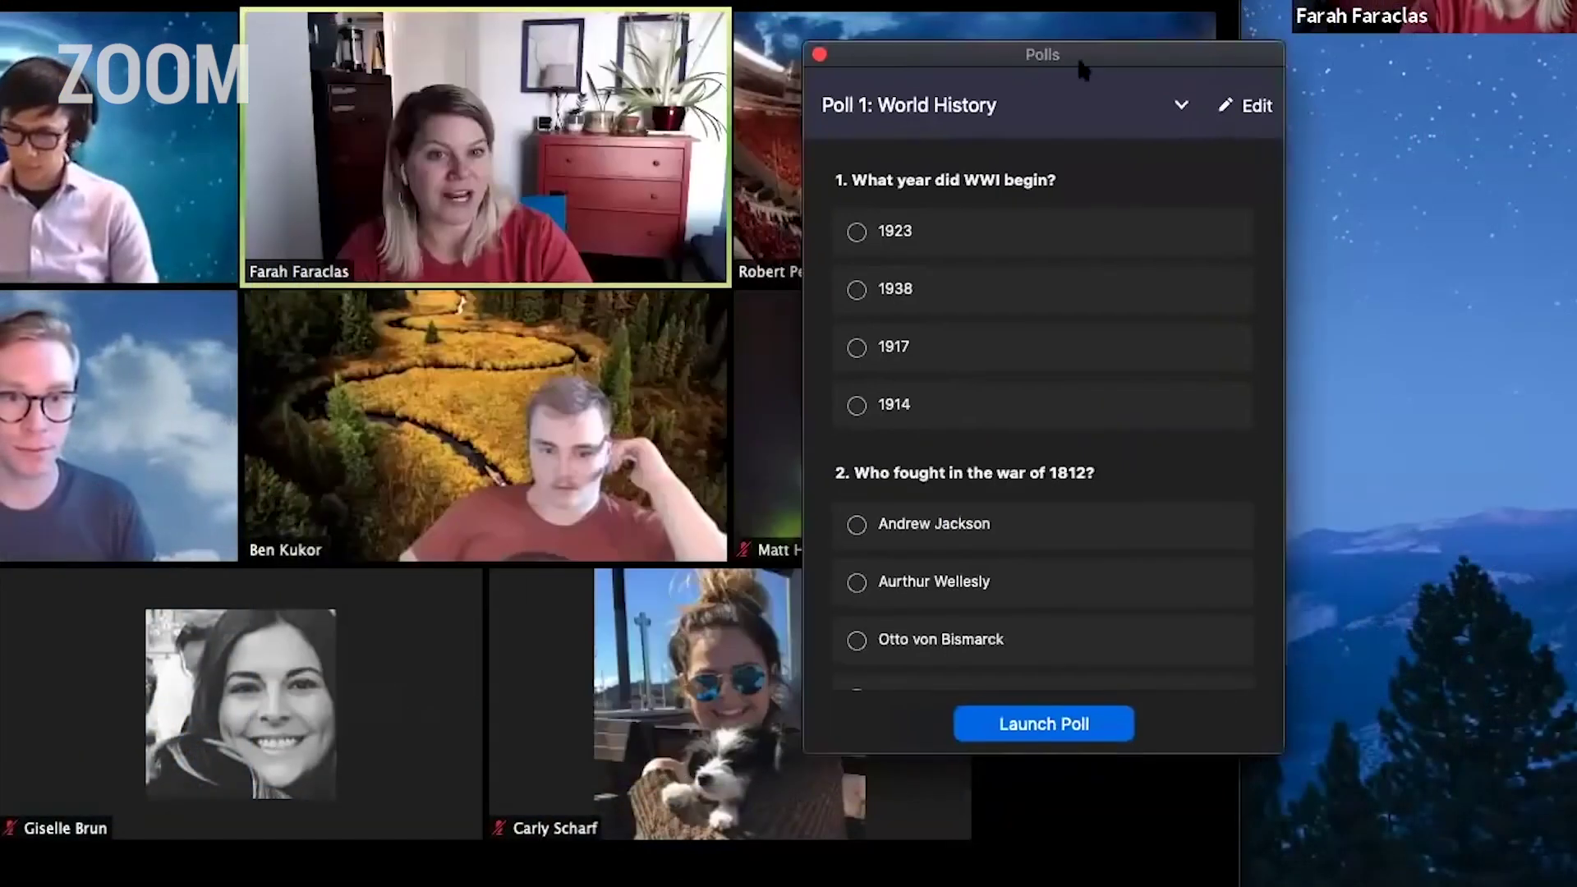
Step: Switch between saved polls Poll 1 and Poll 2 with the poll title dropdown
click(1241, 108)
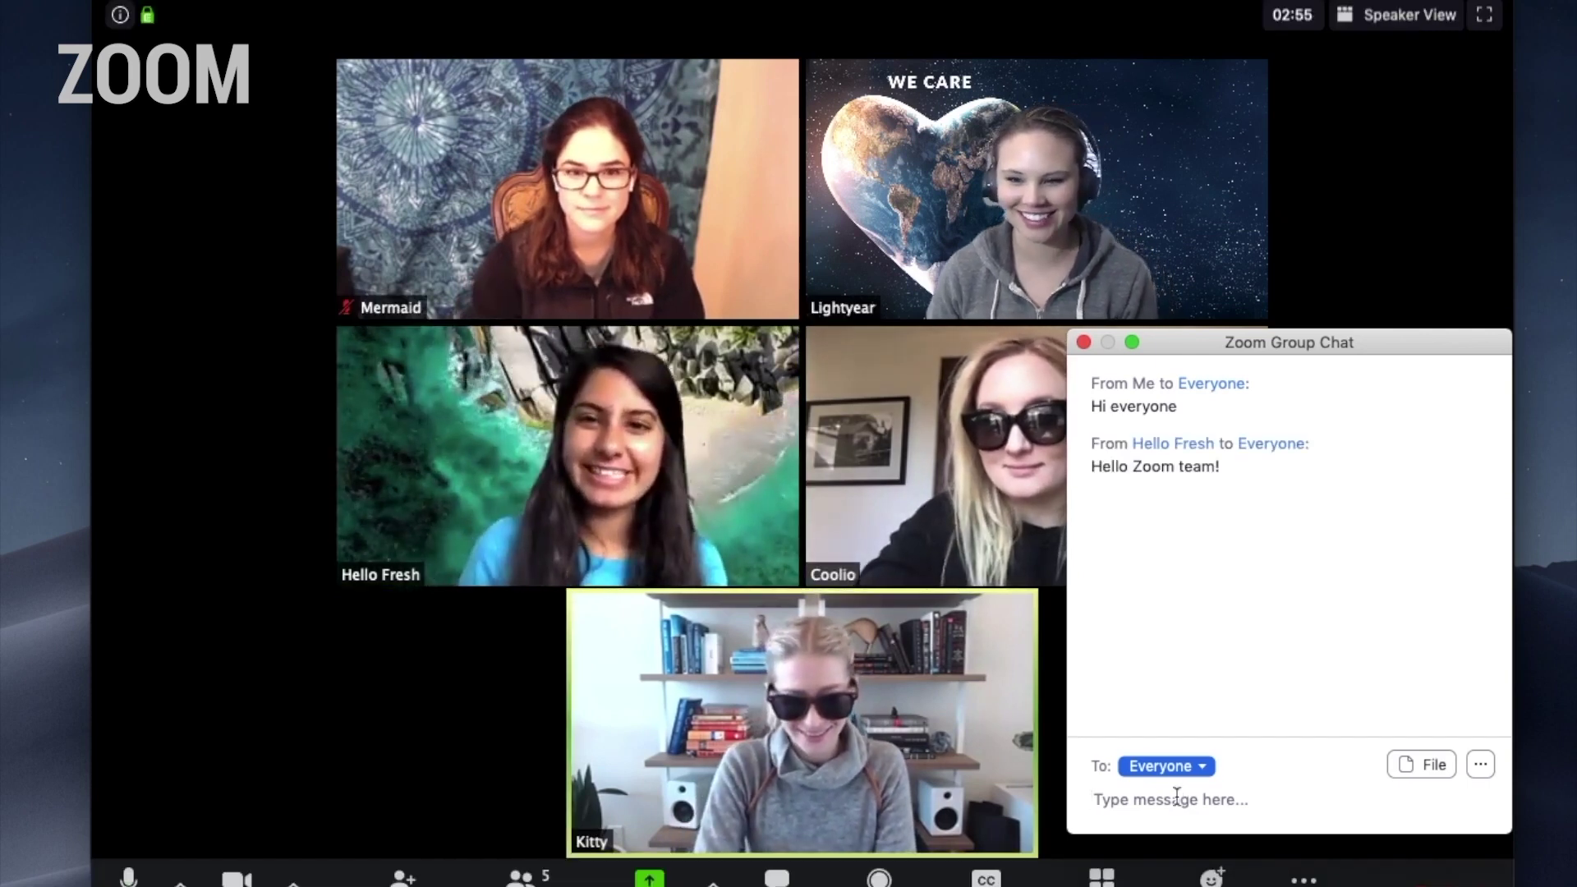
Step: Set the chat's To: recipient to a single participant instead of Everyone
click(1209, 766)
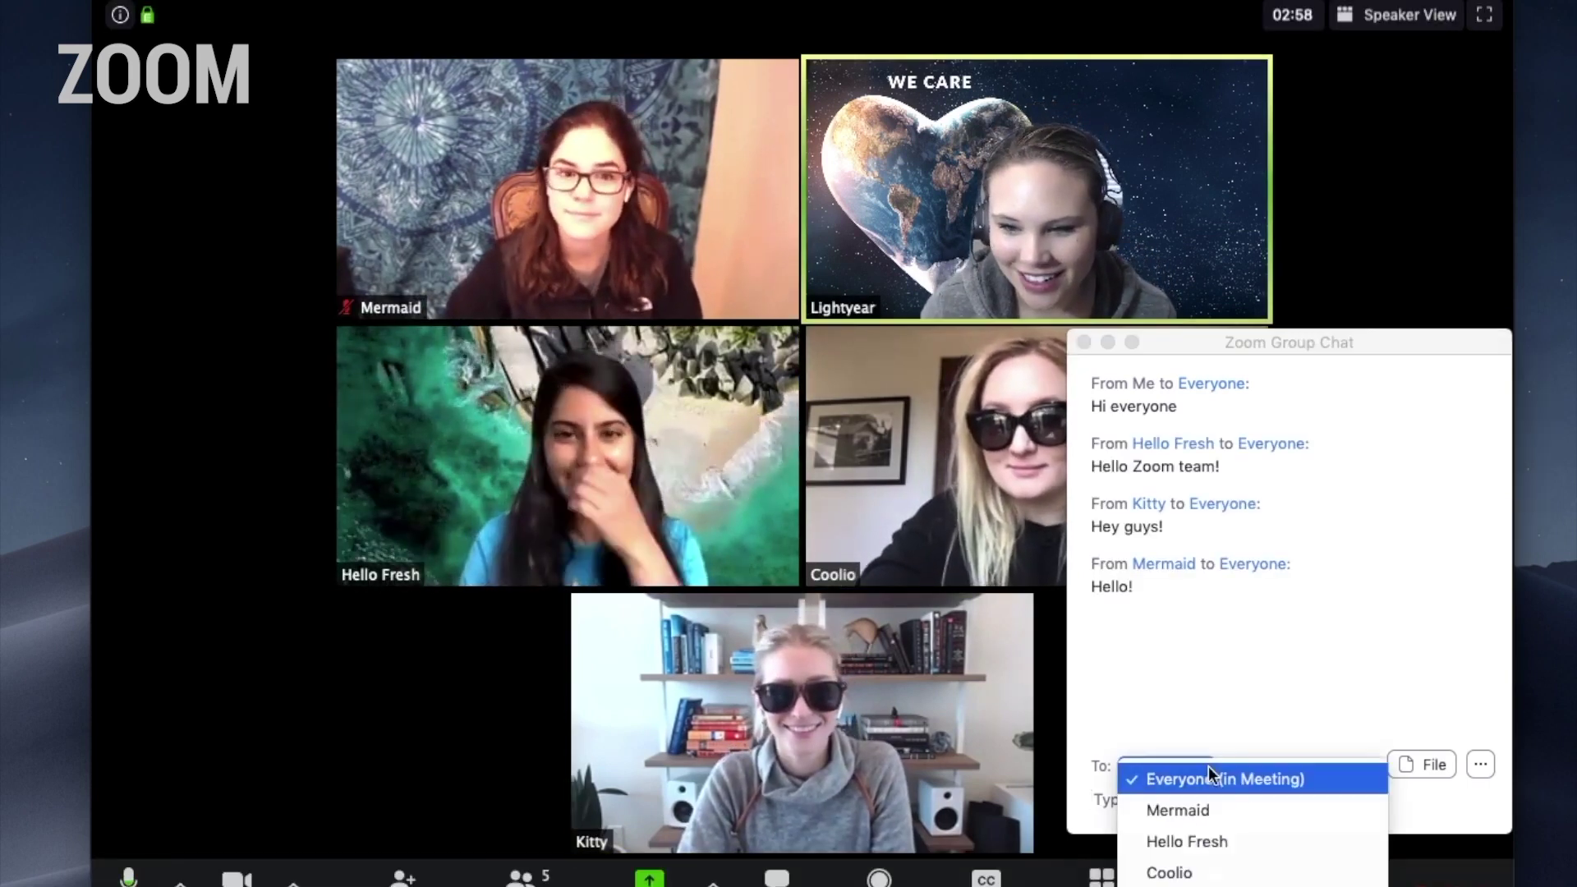
click(1199, 810)
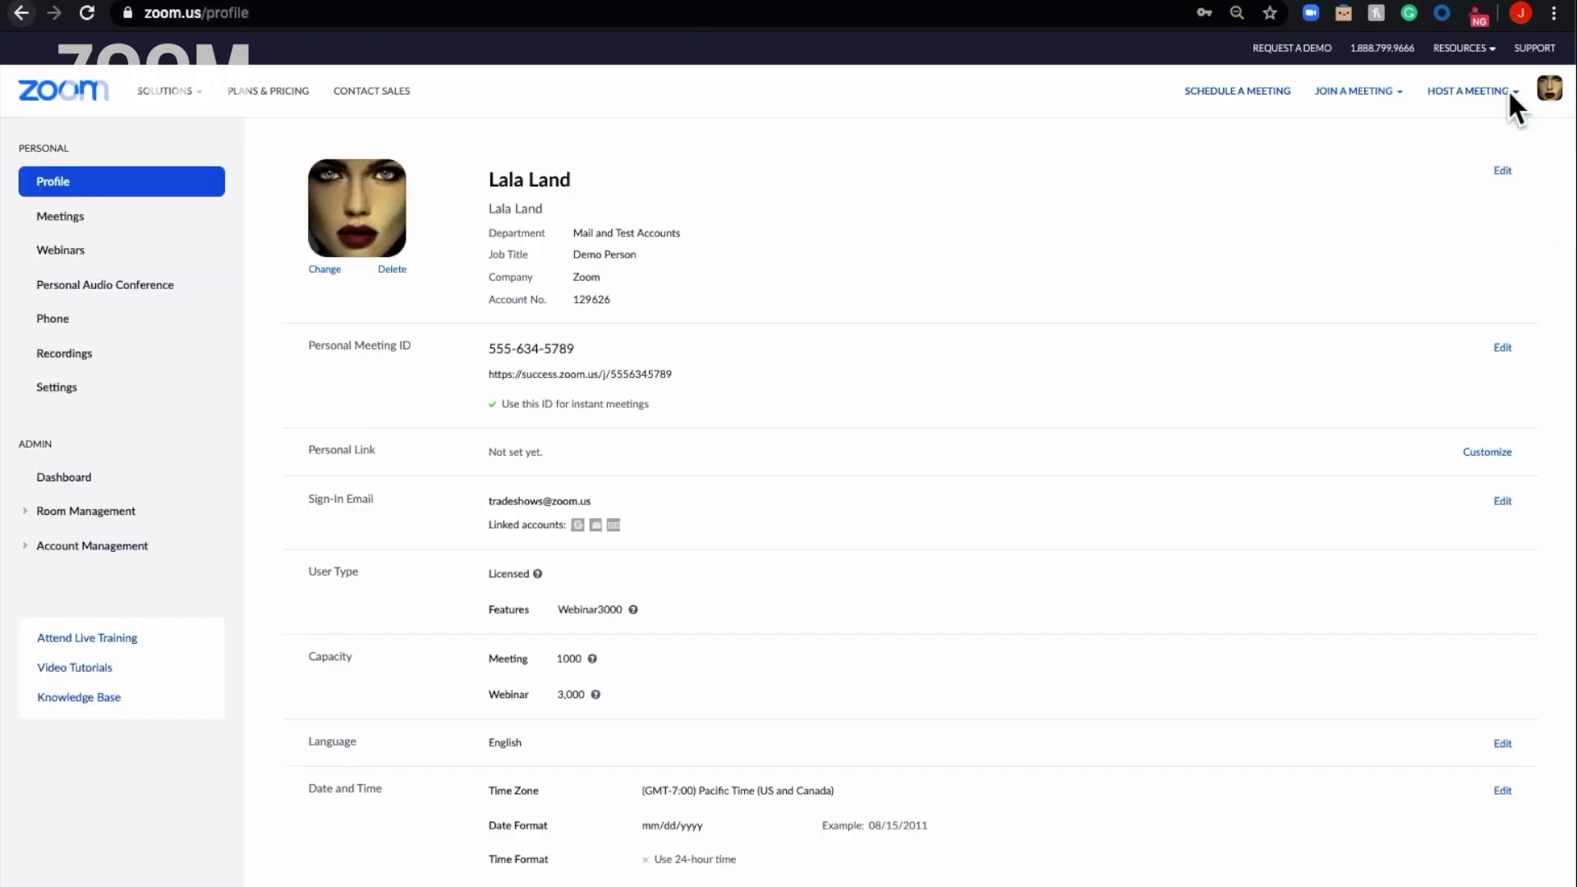
click(1509, 92)
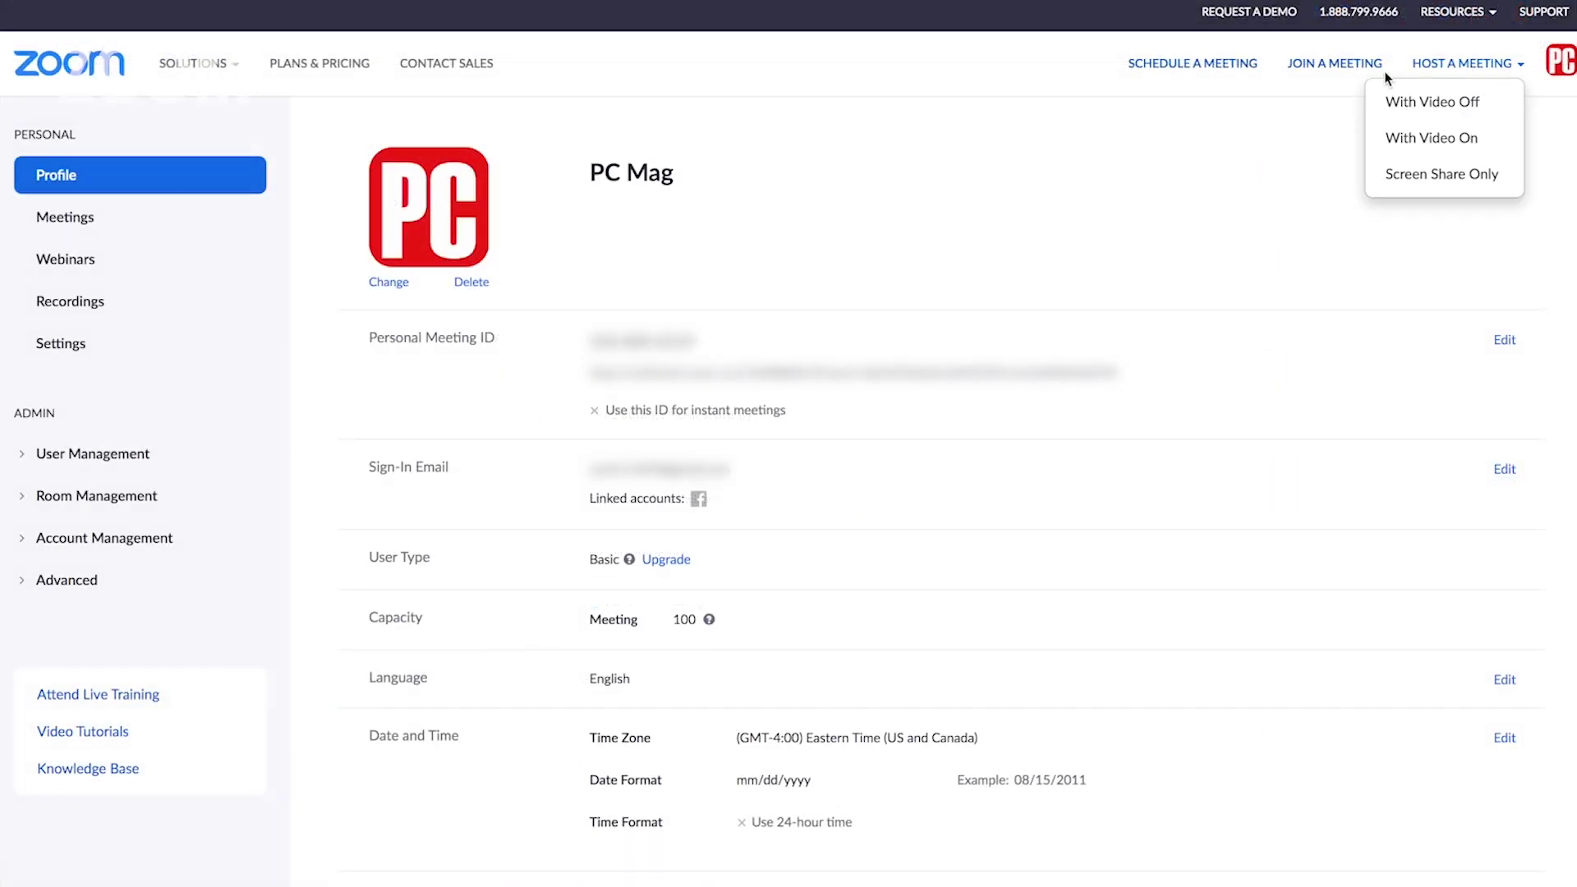
Step: Go to the upcoming Meetings list and start scheduling a new meeting
click(105, 222)
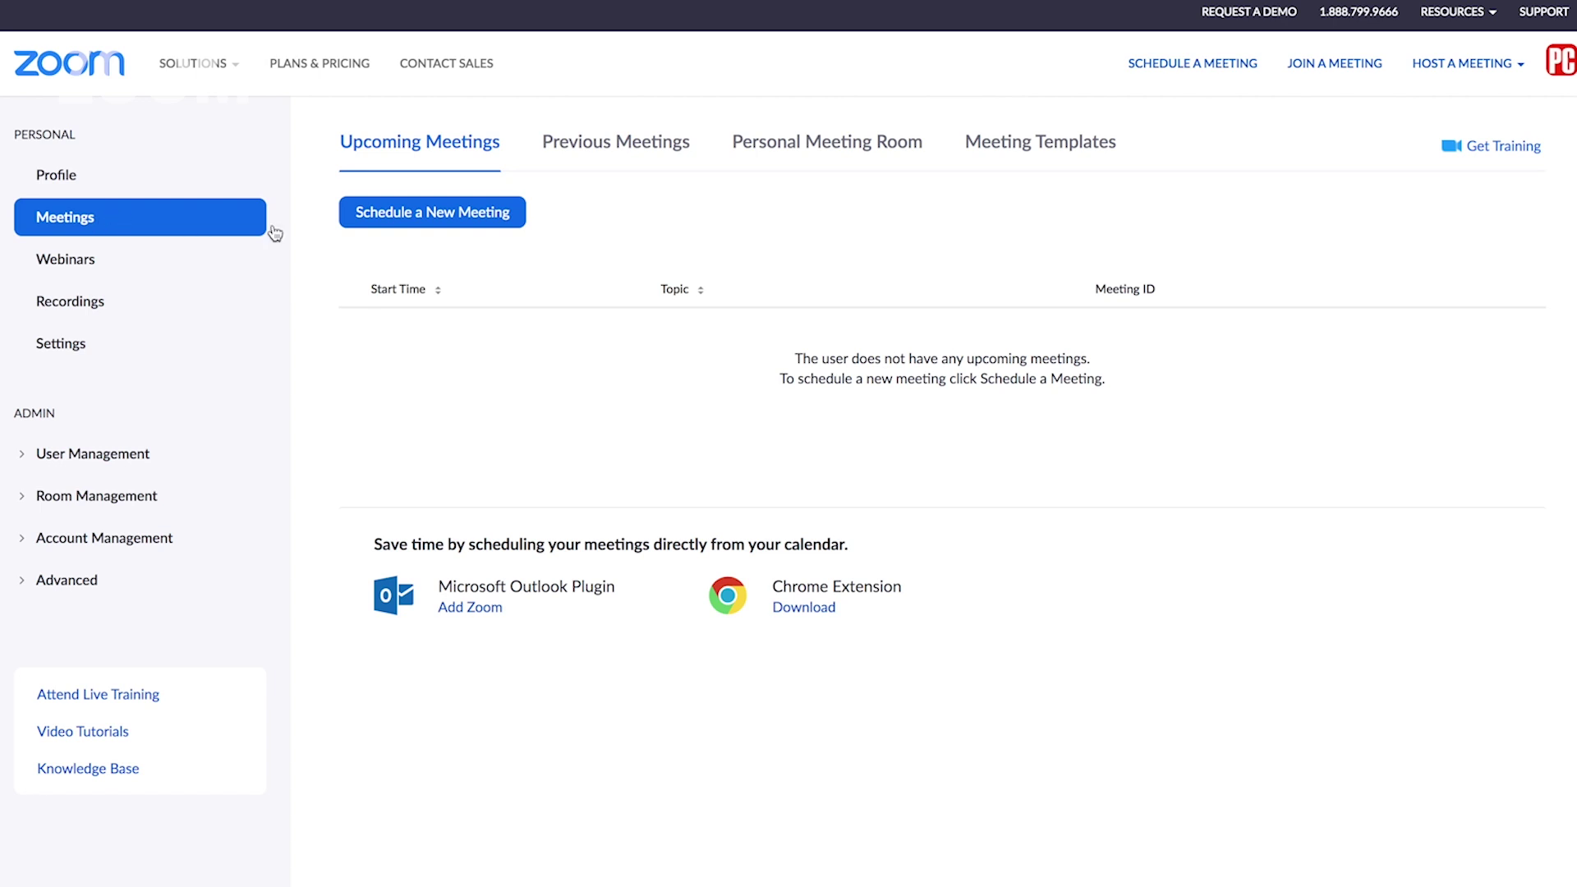
click(419, 221)
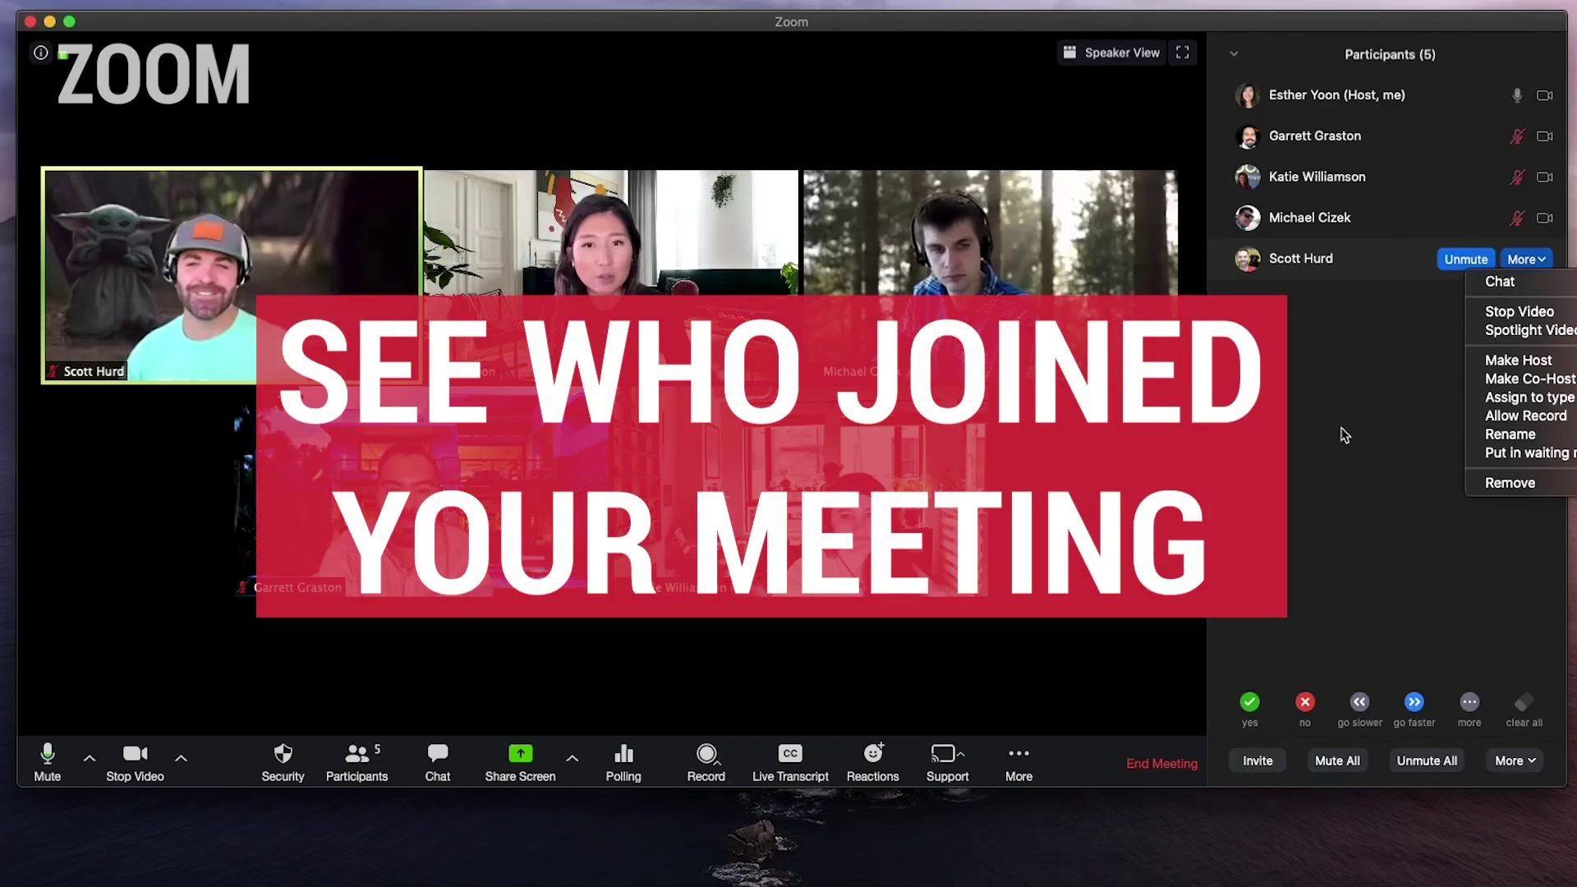
Step: Dismiss the participant's More menu in the Participants panel
click(1461, 330)
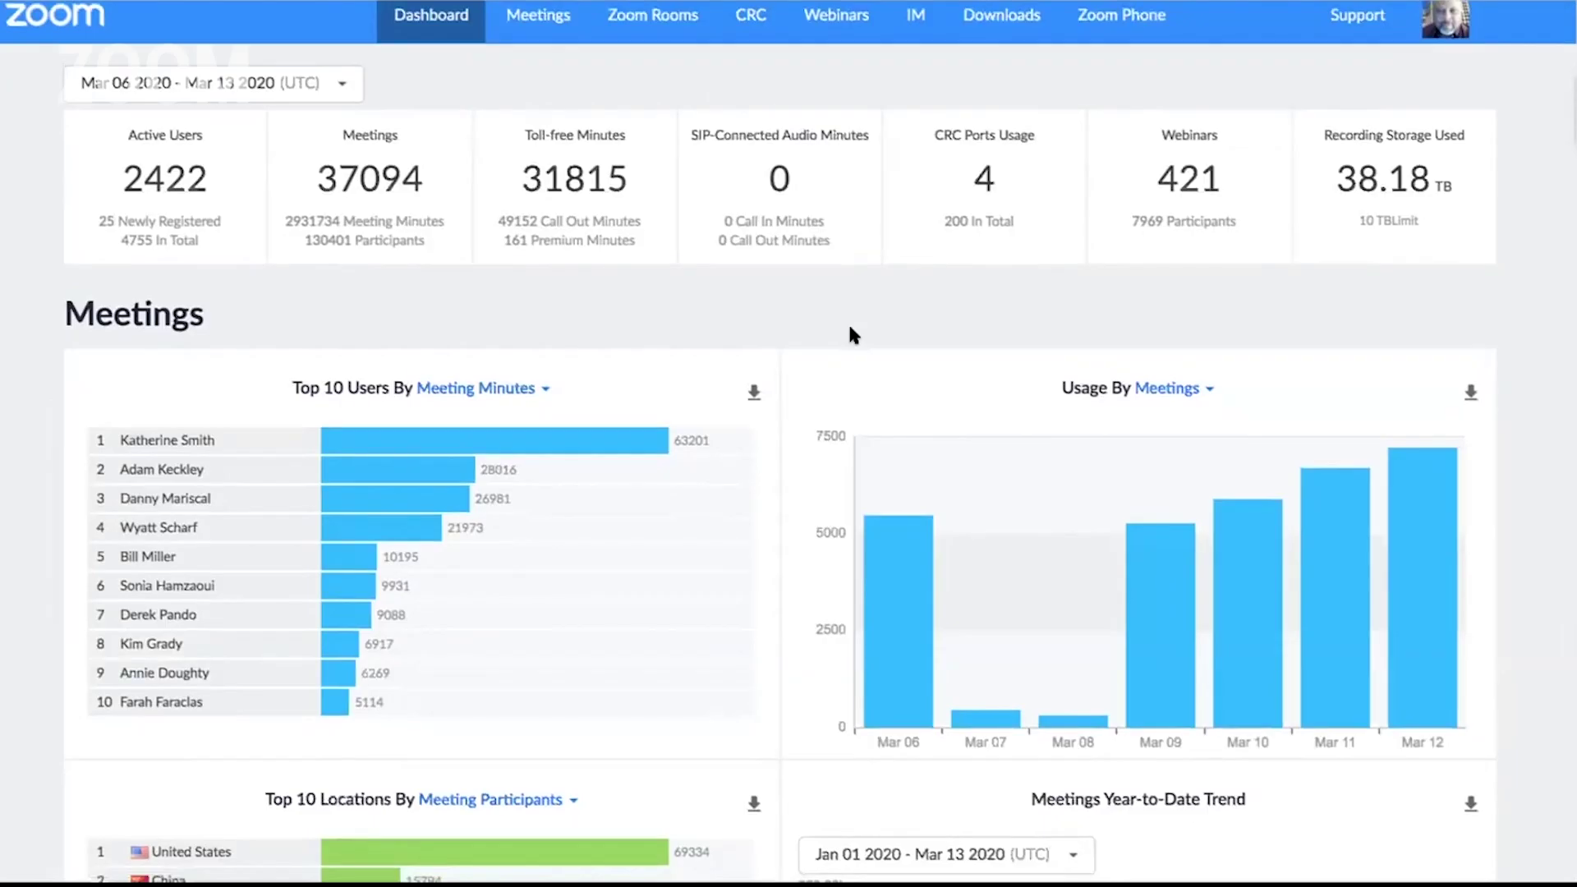
Step: Scroll the Dashboard usage charts, then open a past meeting's details by its meeting ID
scroll(849, 333, down, 2)
scroll(852, 333, down, 4)
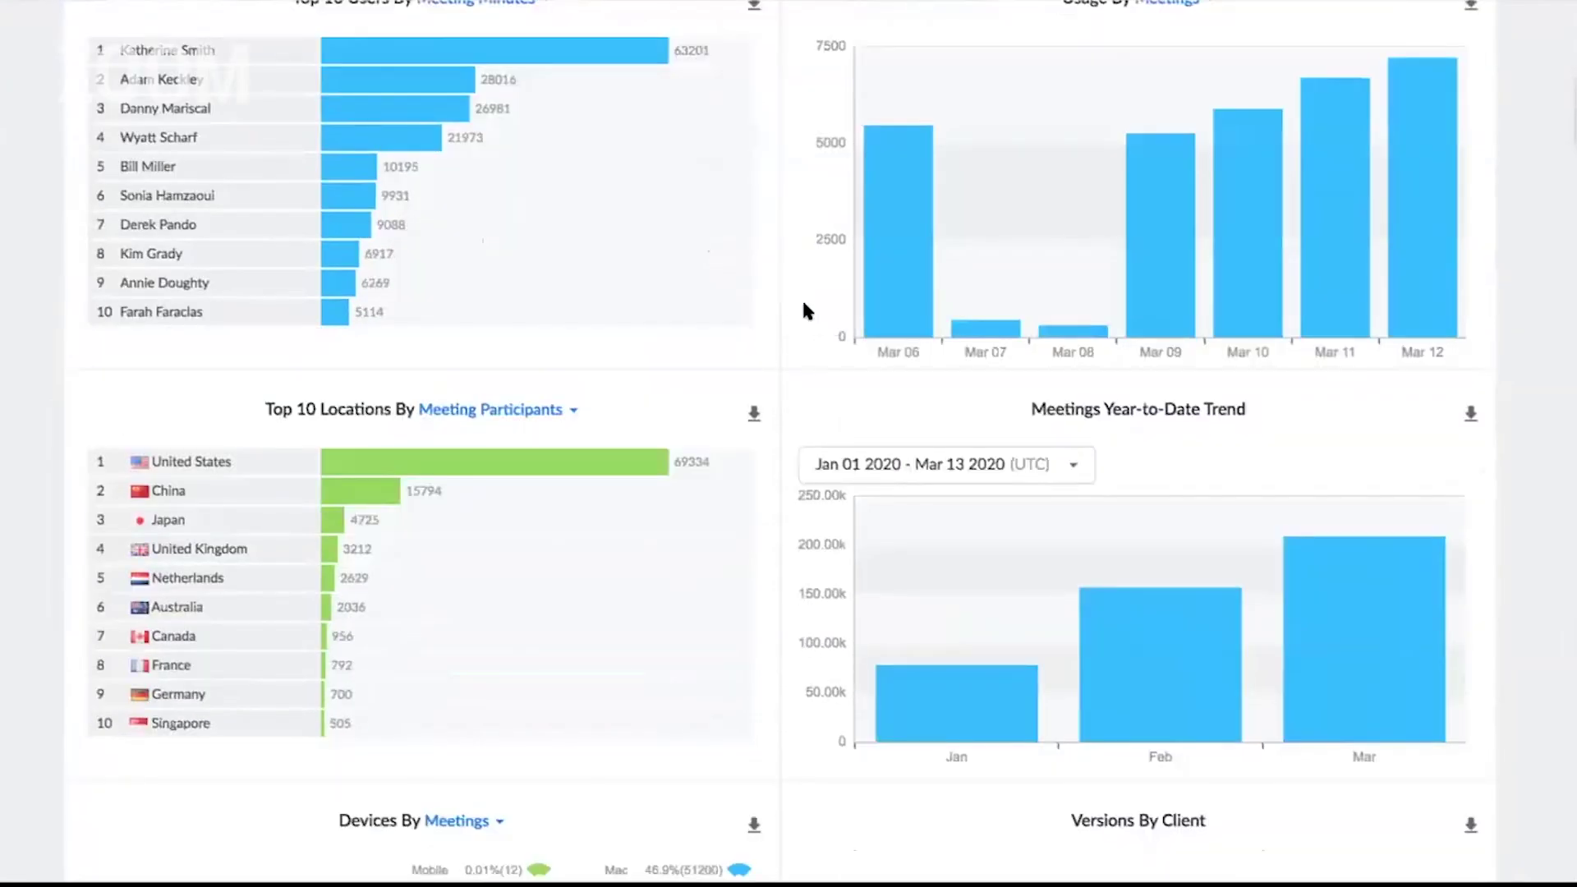
scroll(805, 311, up, 5)
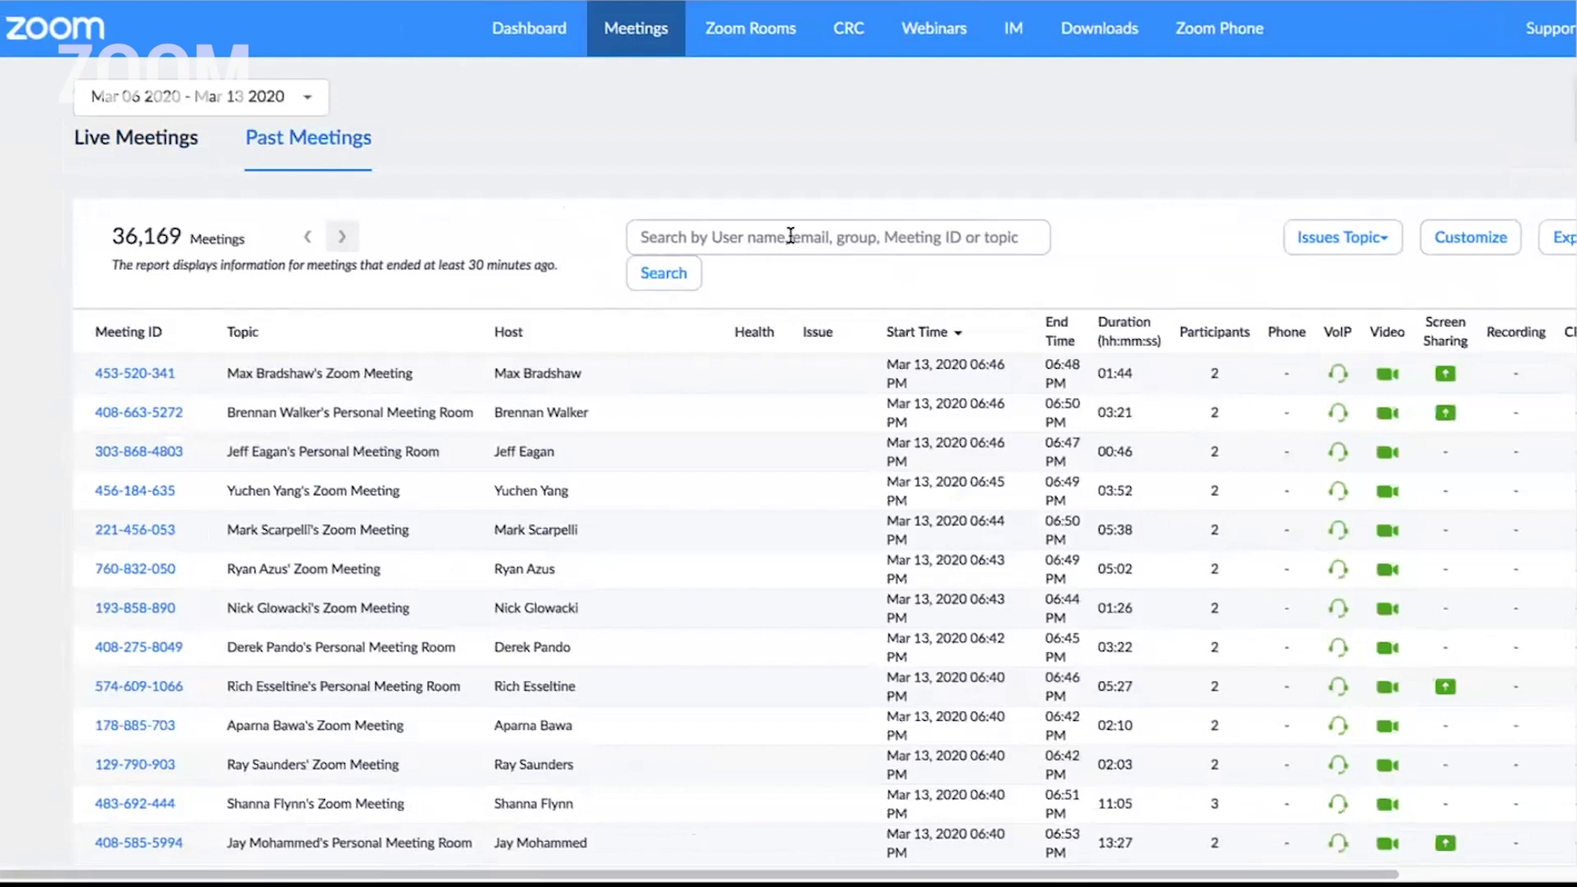
scroll(813, 398, down, 1)
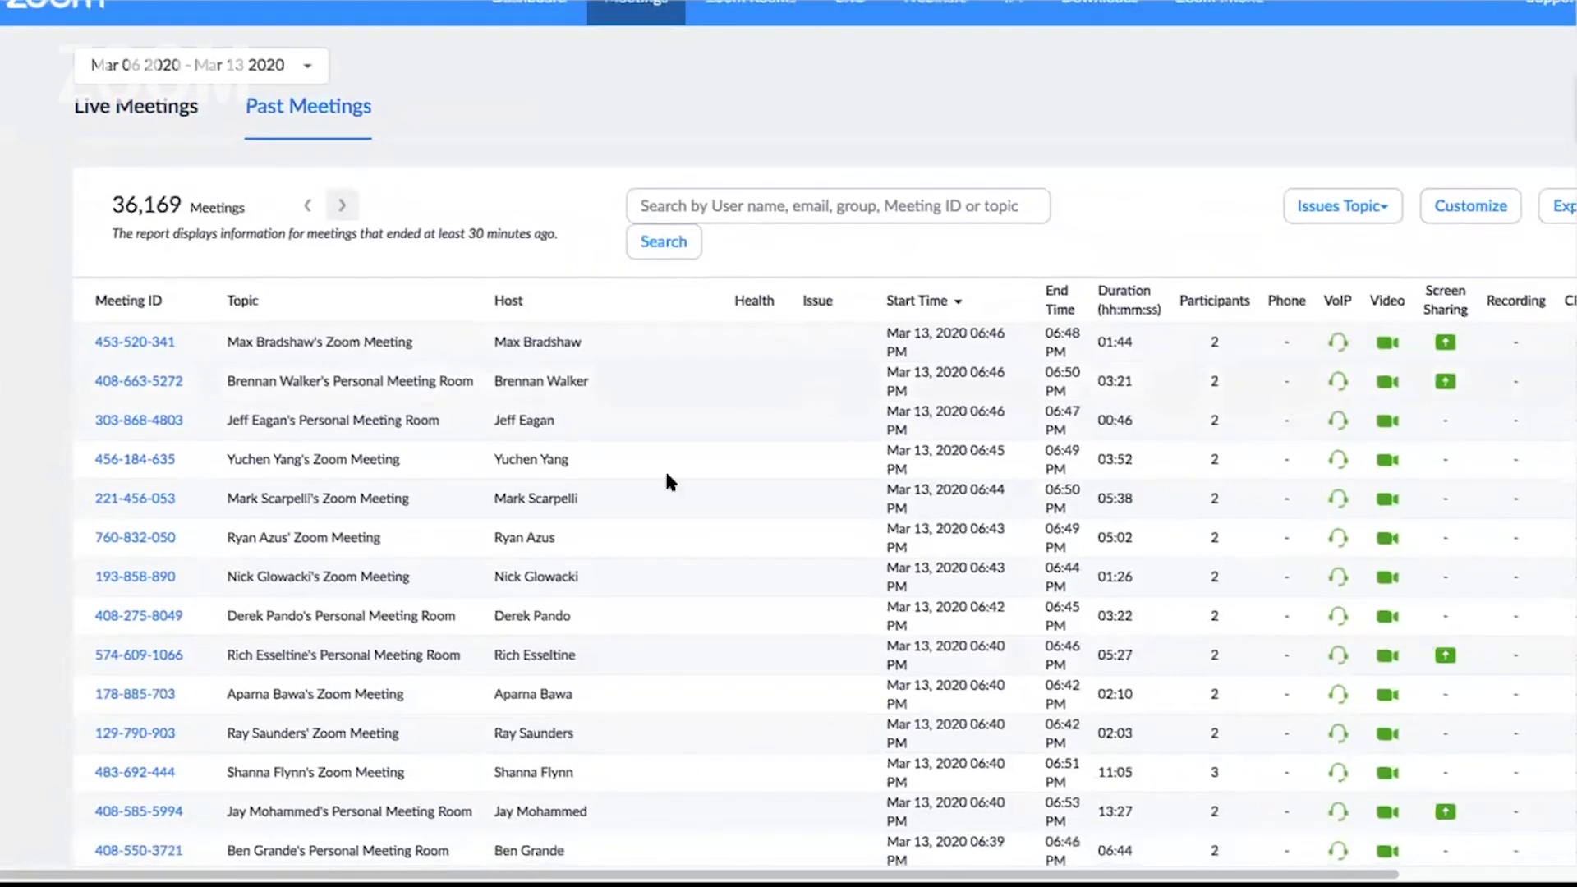
click(153, 384)
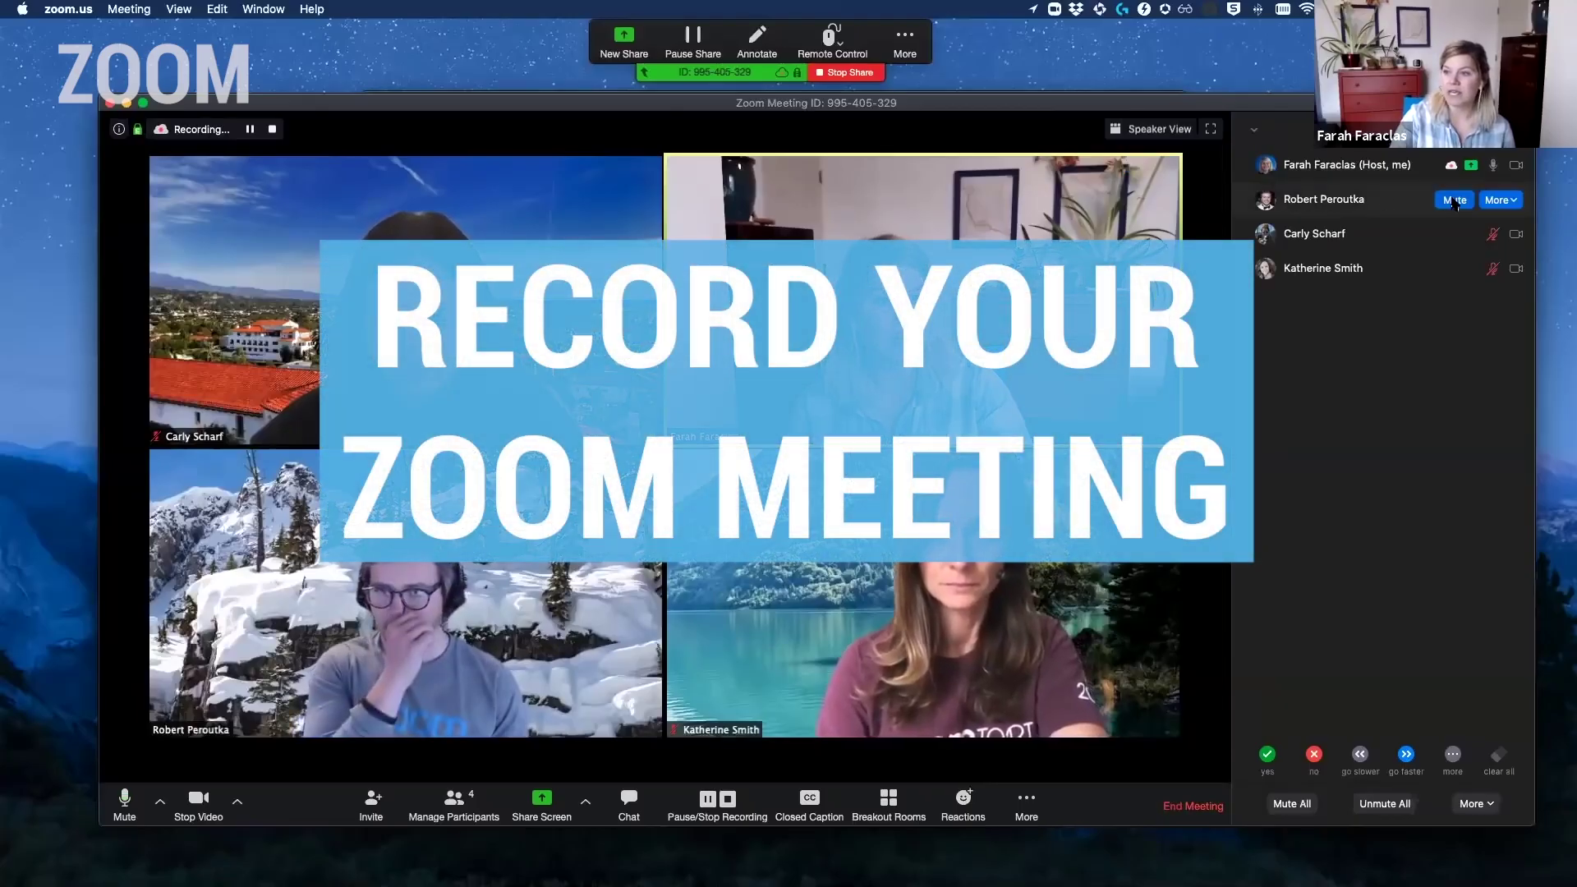
Step: Mute and spotlight participants, end the meeting, and save the local recording
click(1455, 202)
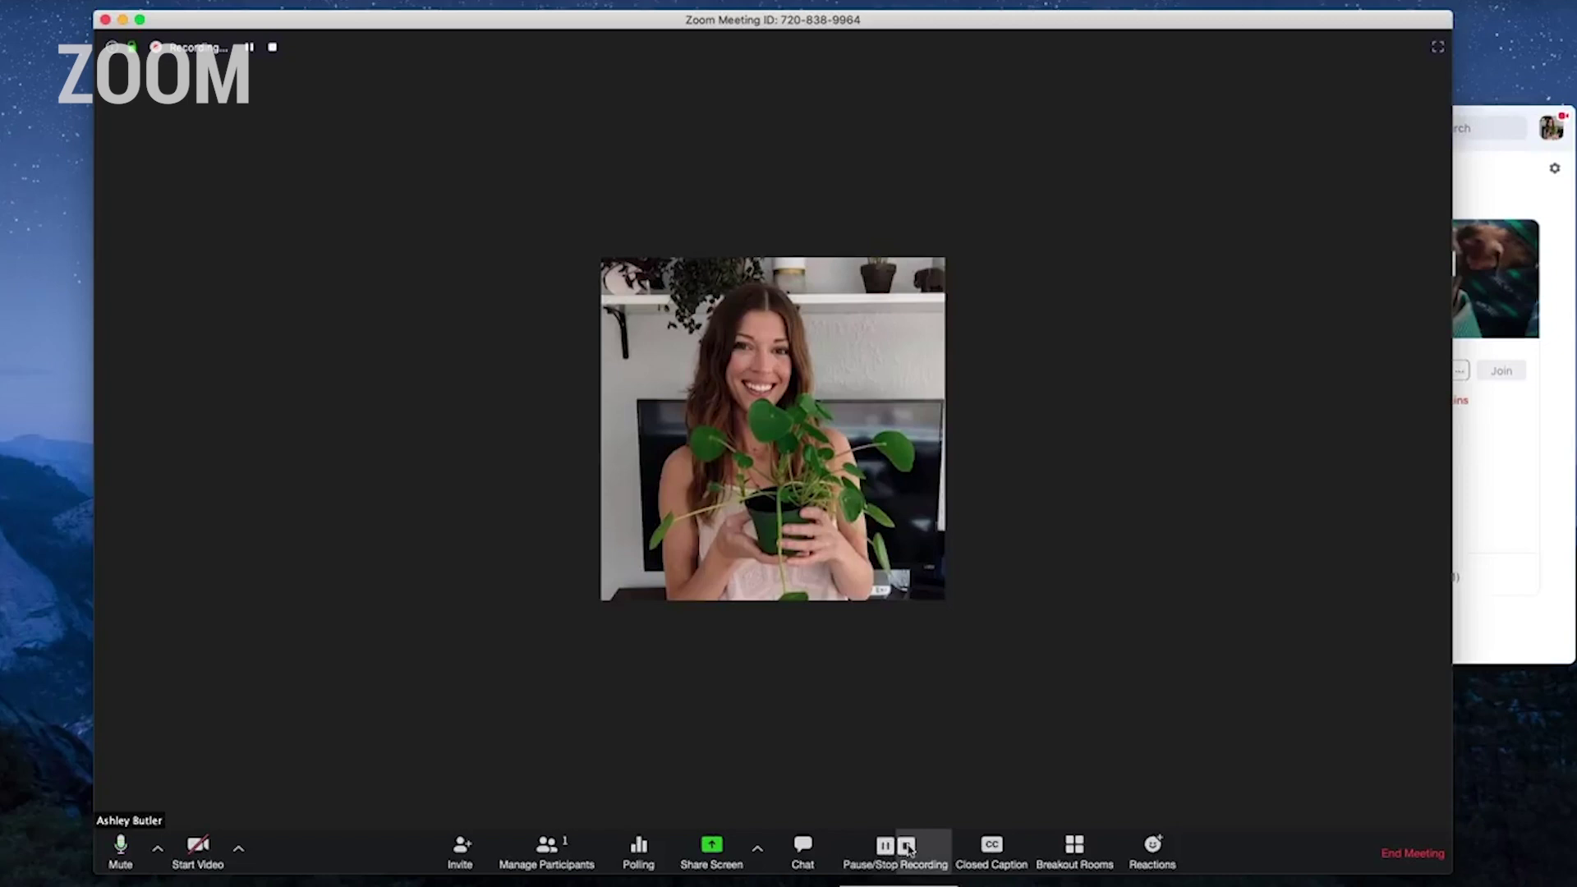
click(1411, 860)
click(896, 503)
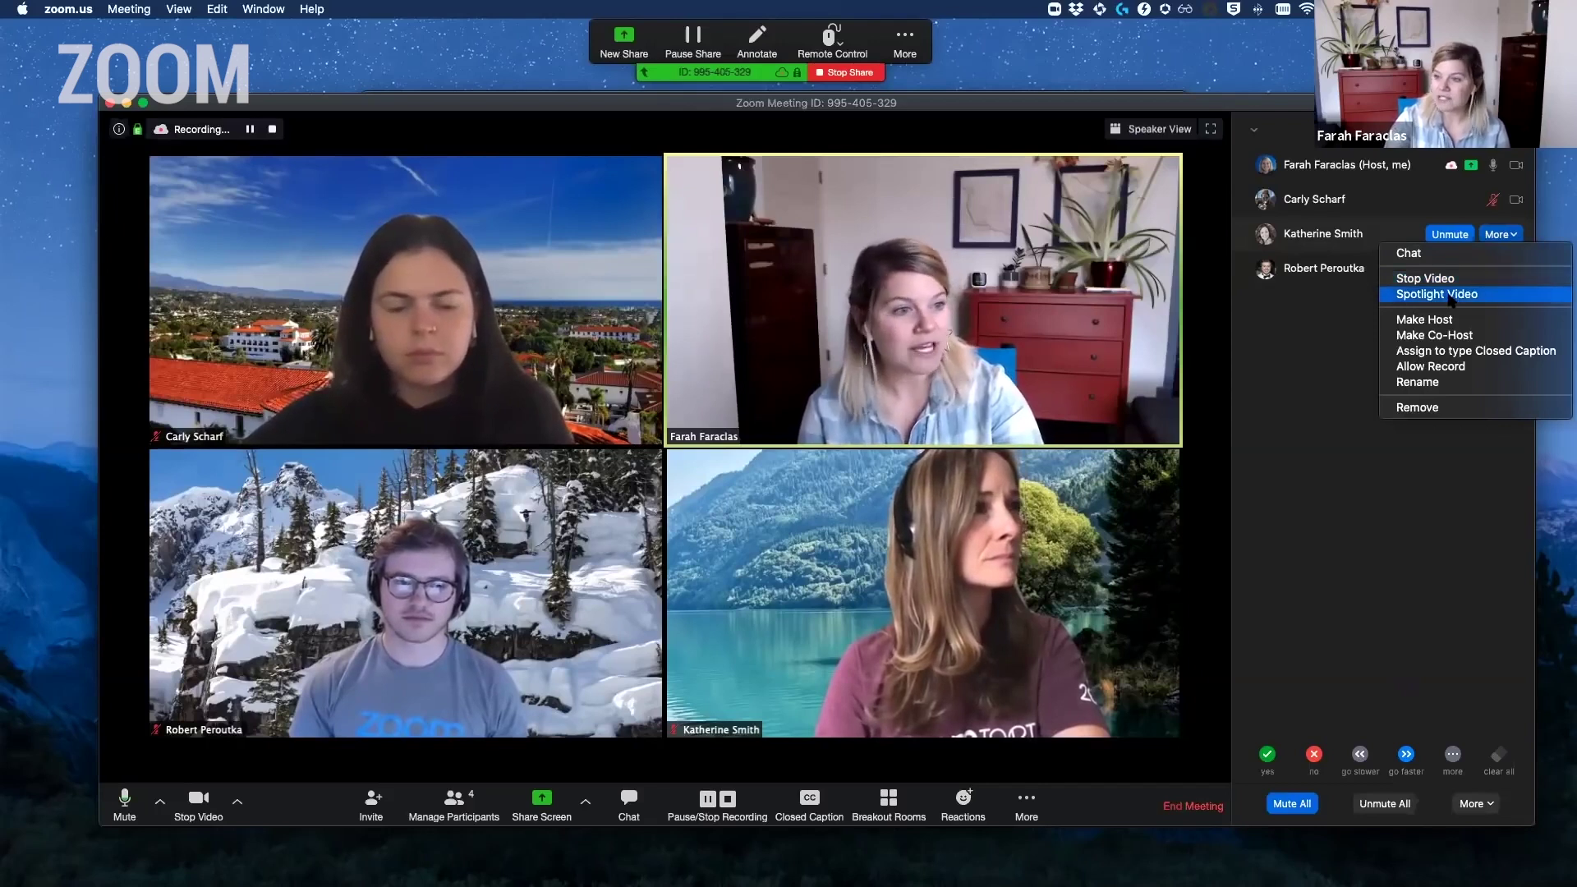
click(1450, 296)
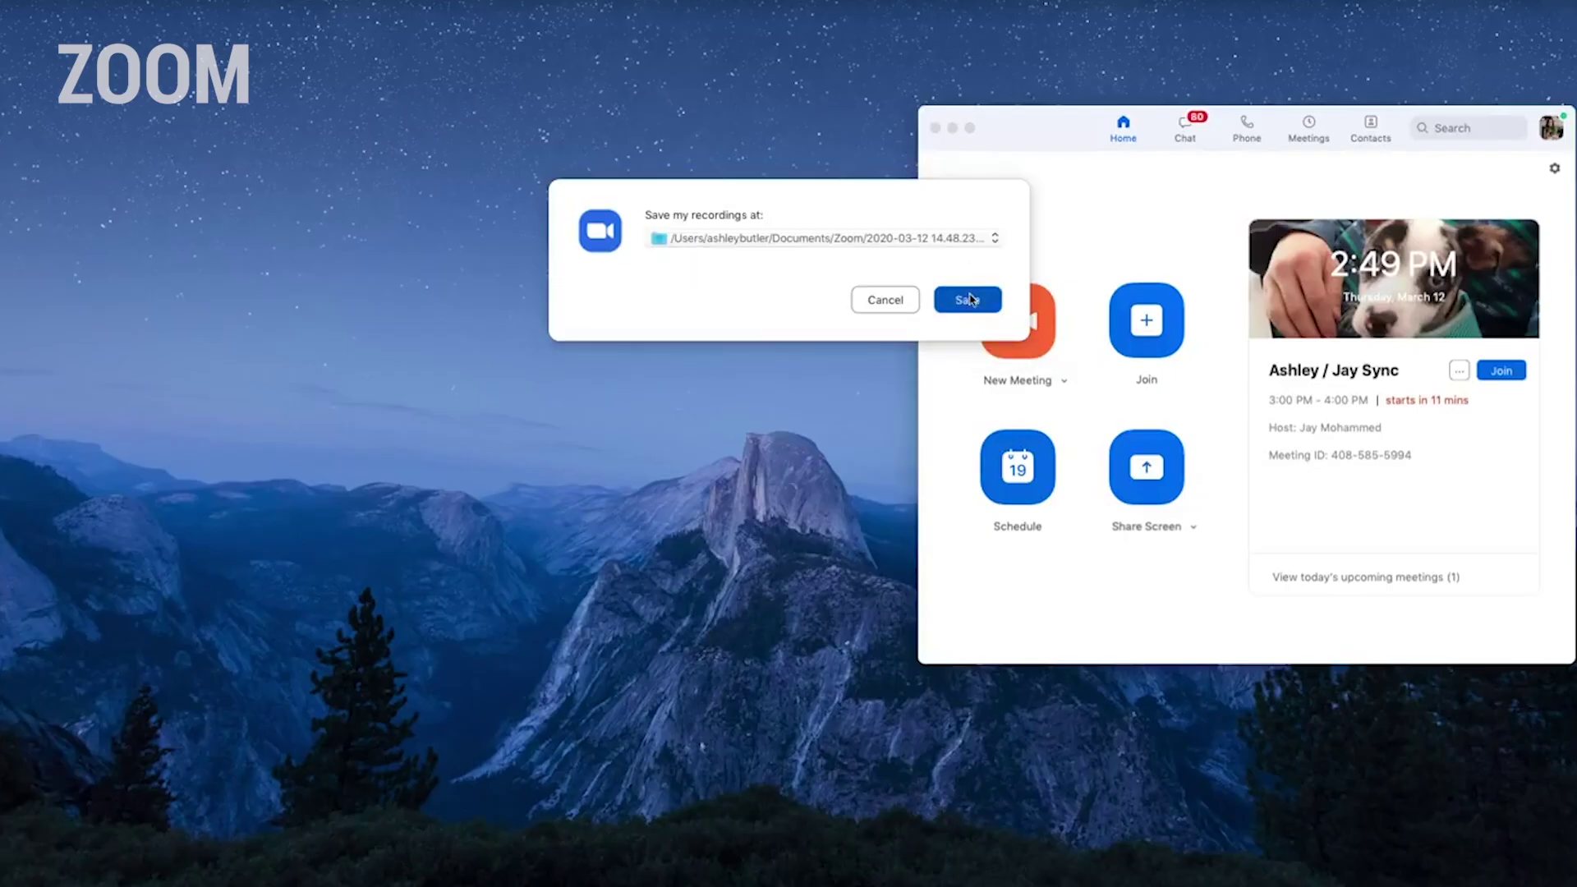
click(970, 299)
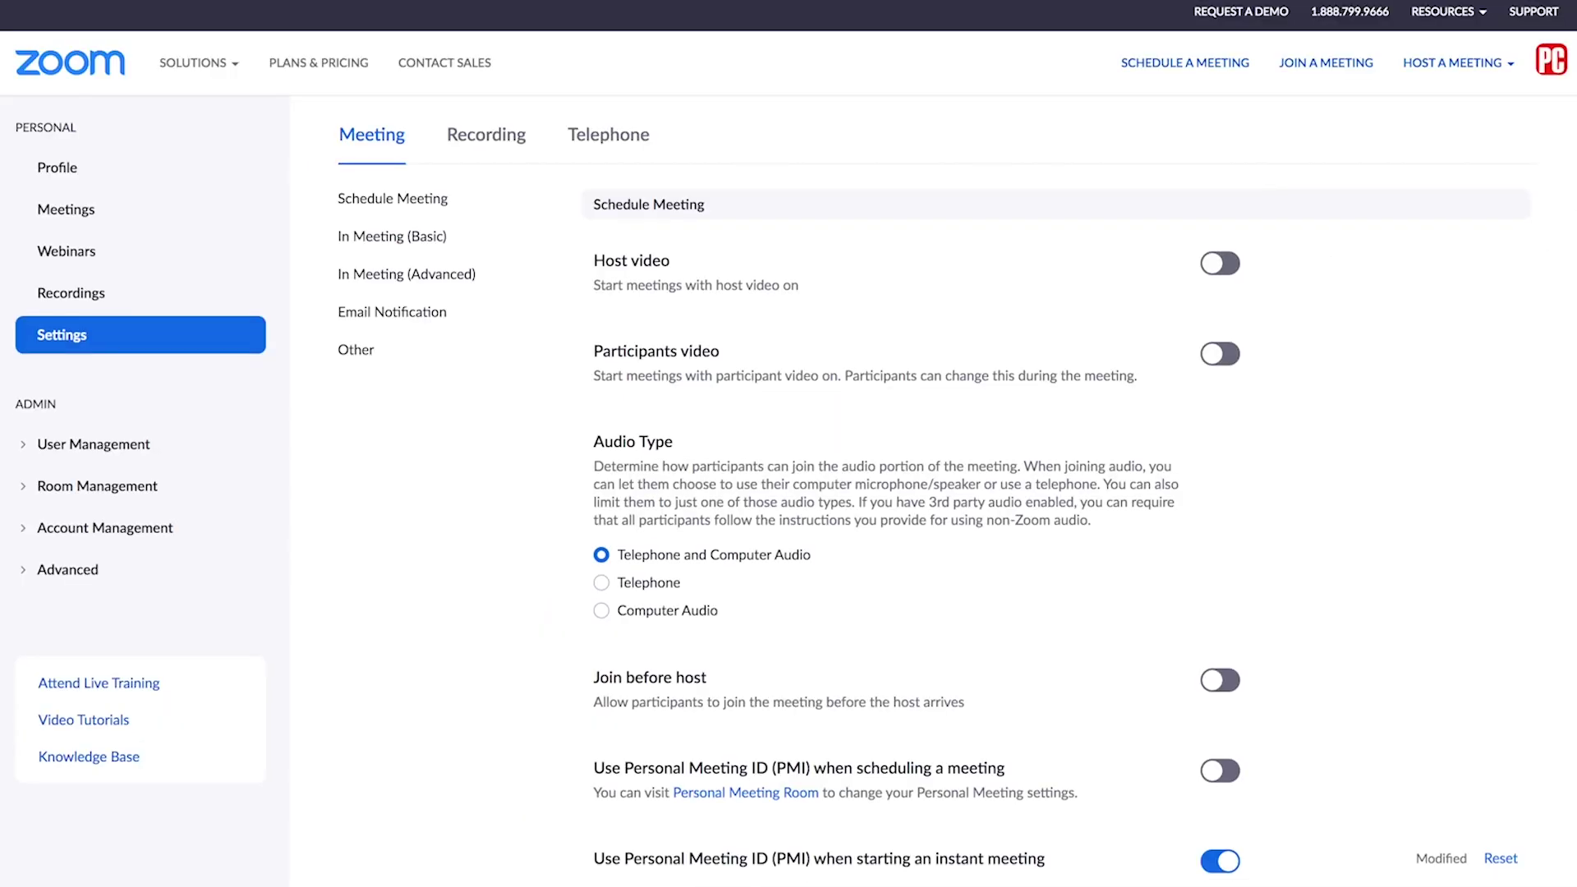
scroll(903, 493, down, 4)
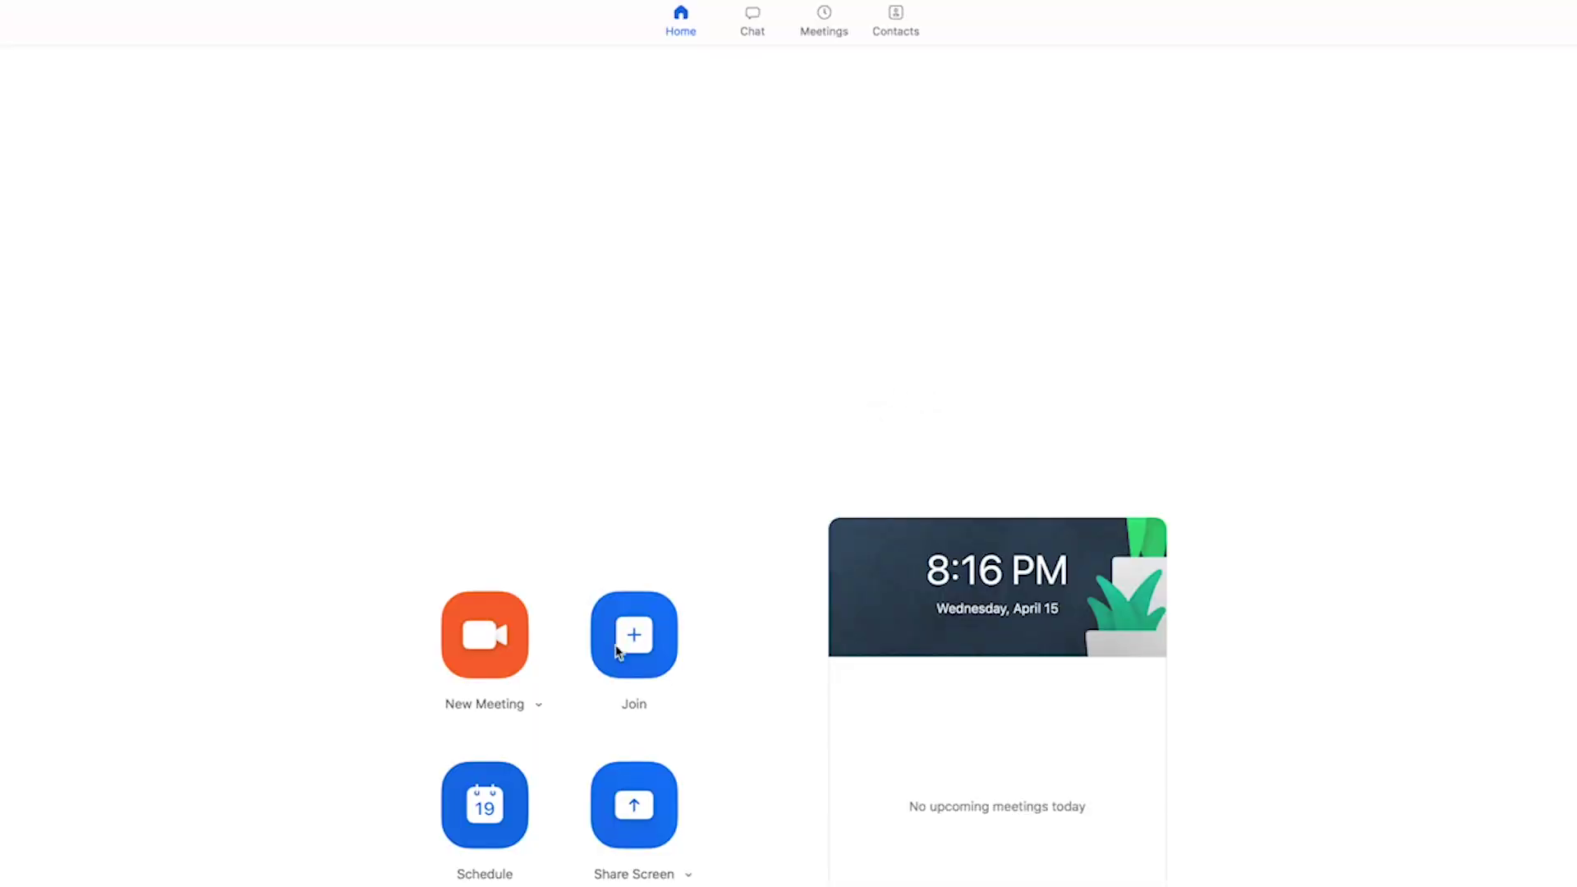
Step: Start scheduling a new meeting with an automatically generated meeting ID
click(481, 795)
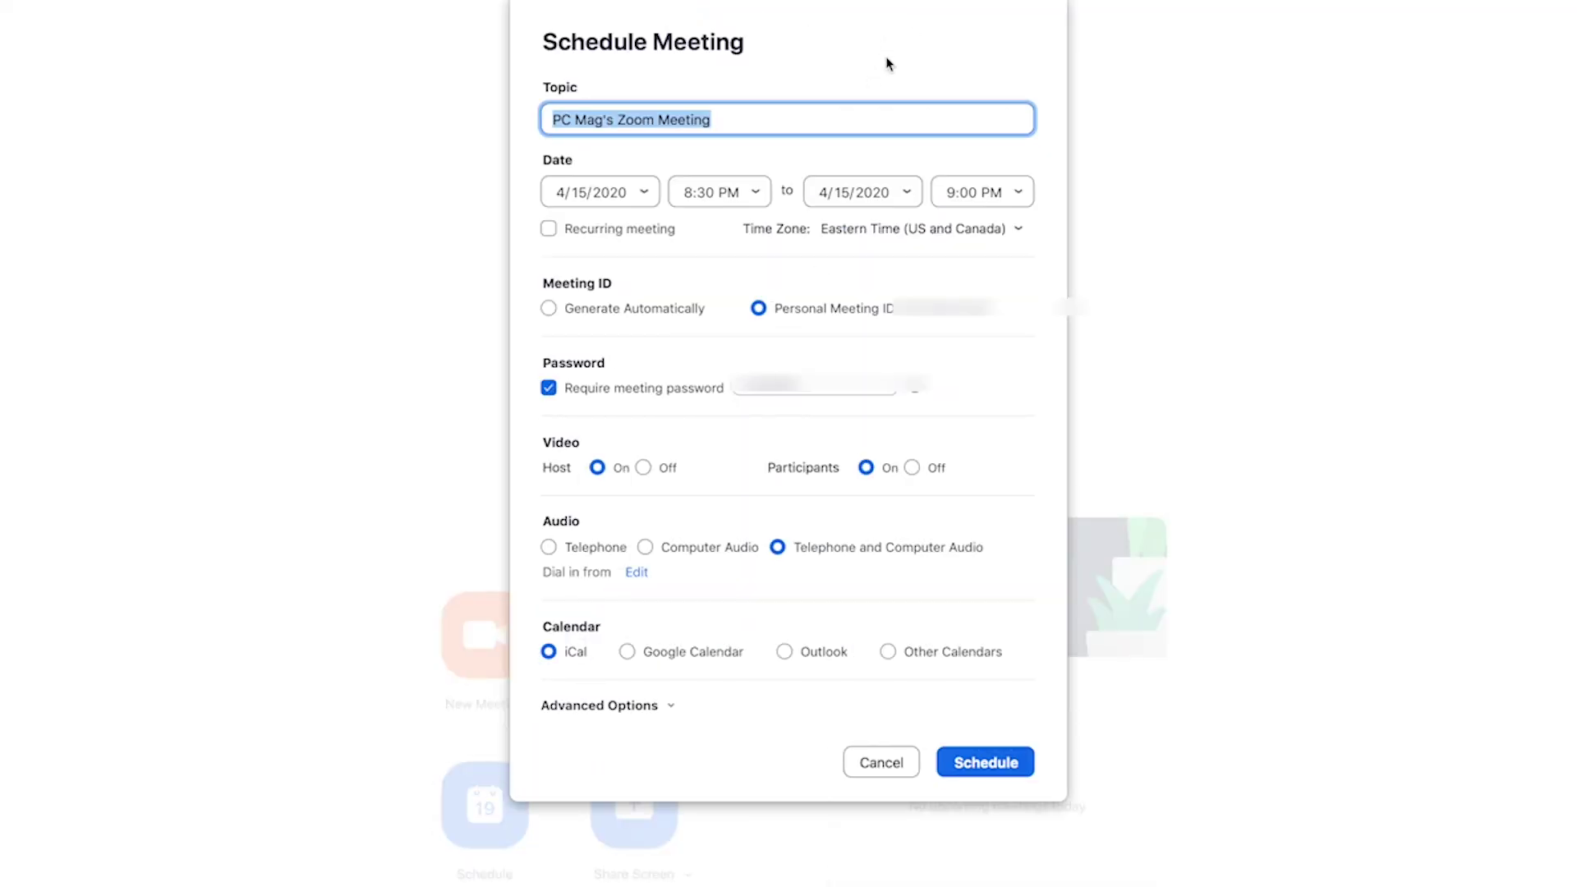
click(546, 310)
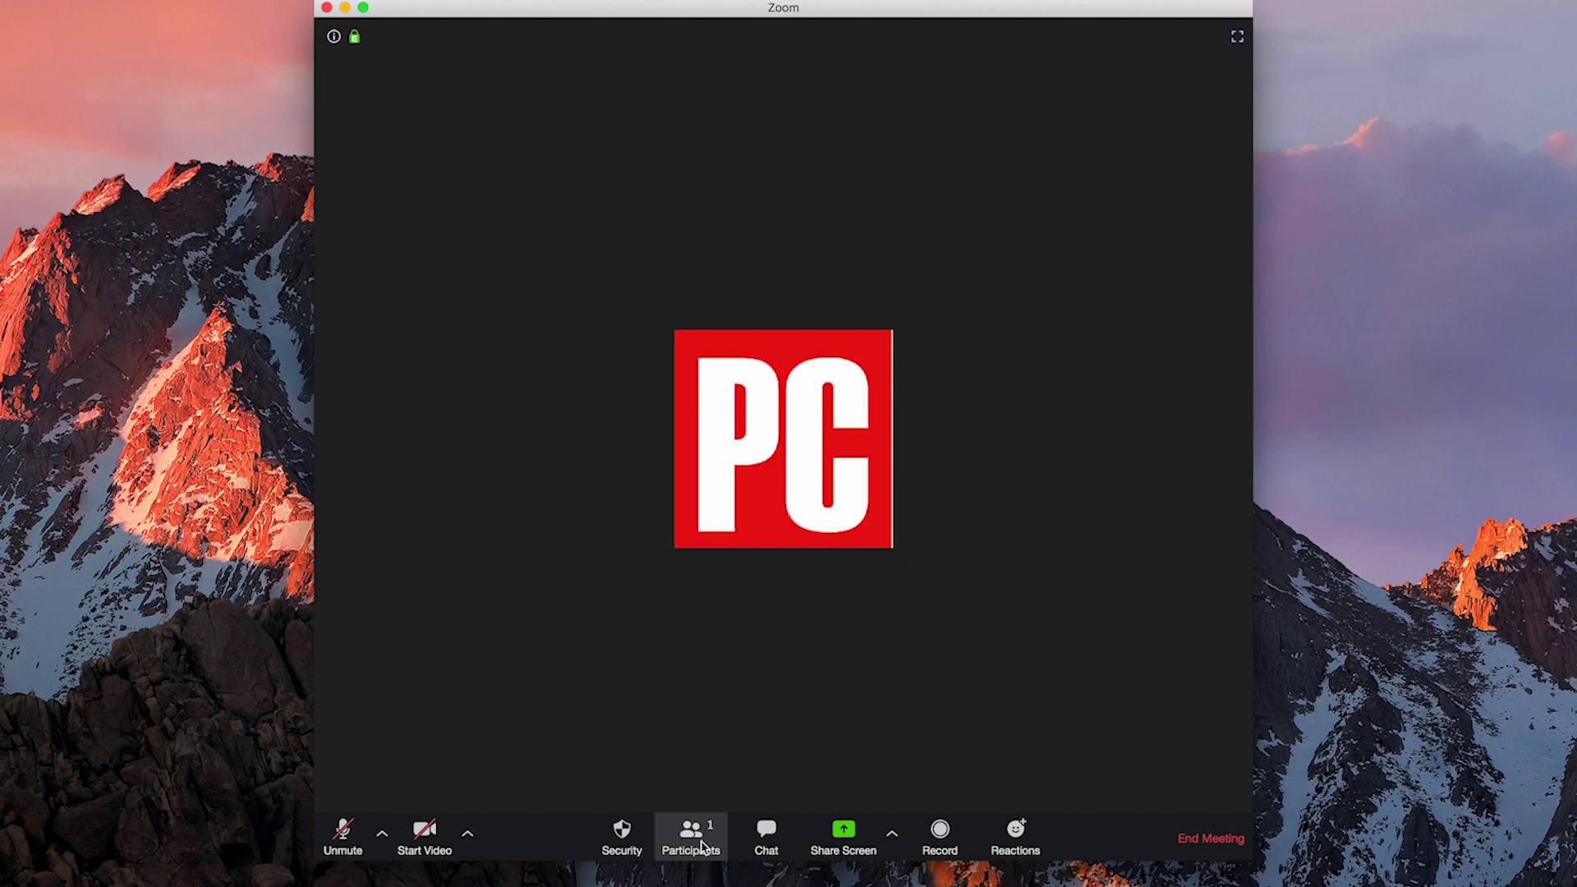
Step: Open the Participants panel and expand its More menu to reveal the Lock Meeting option
click(704, 847)
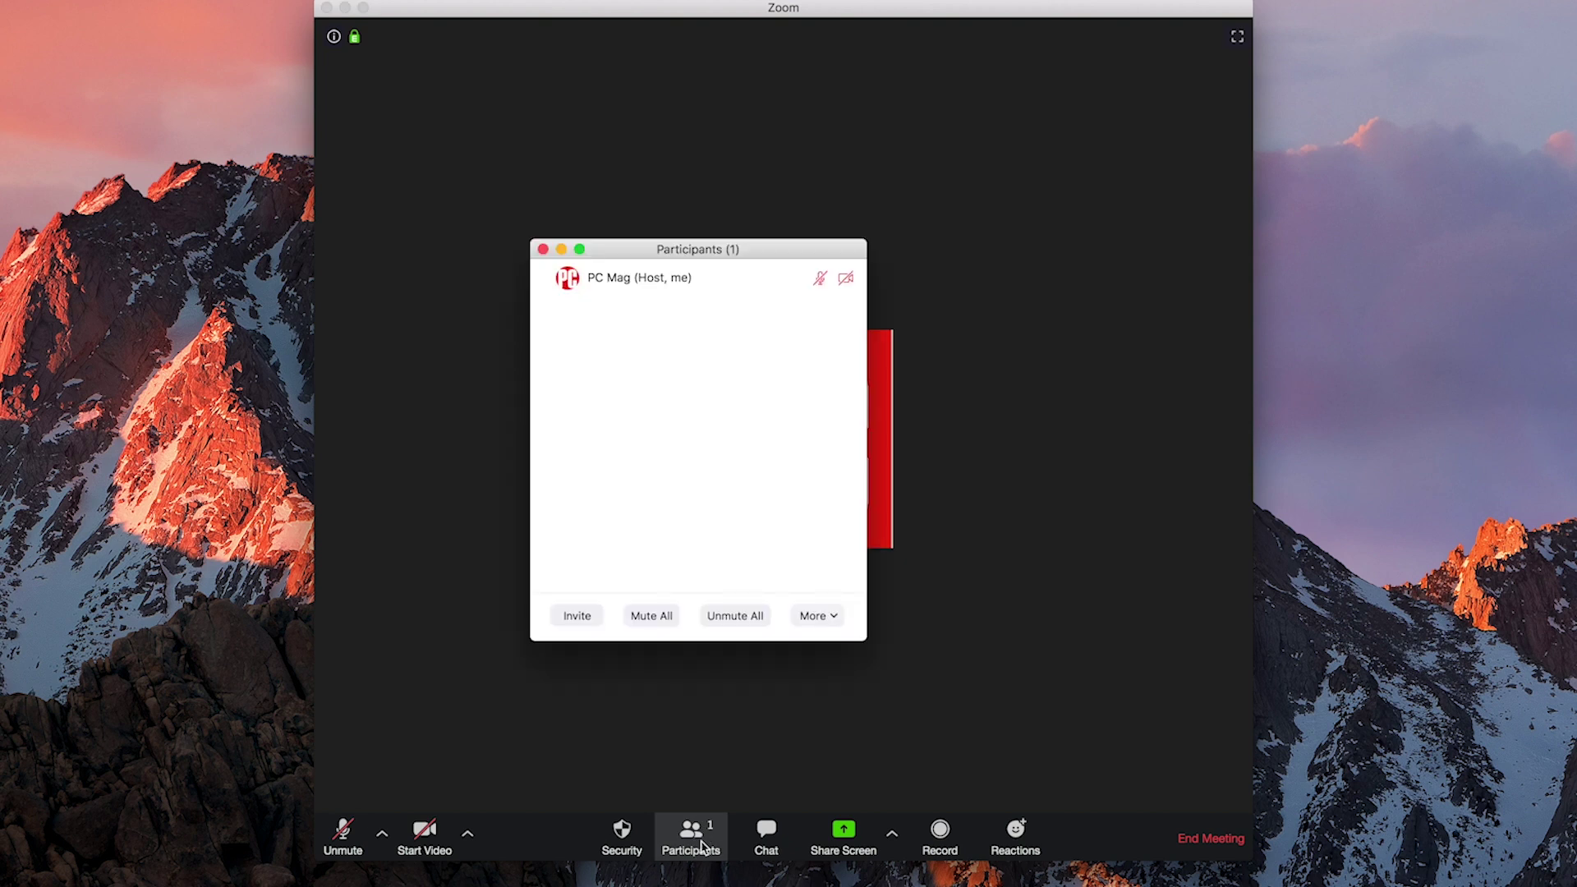
click(811, 624)
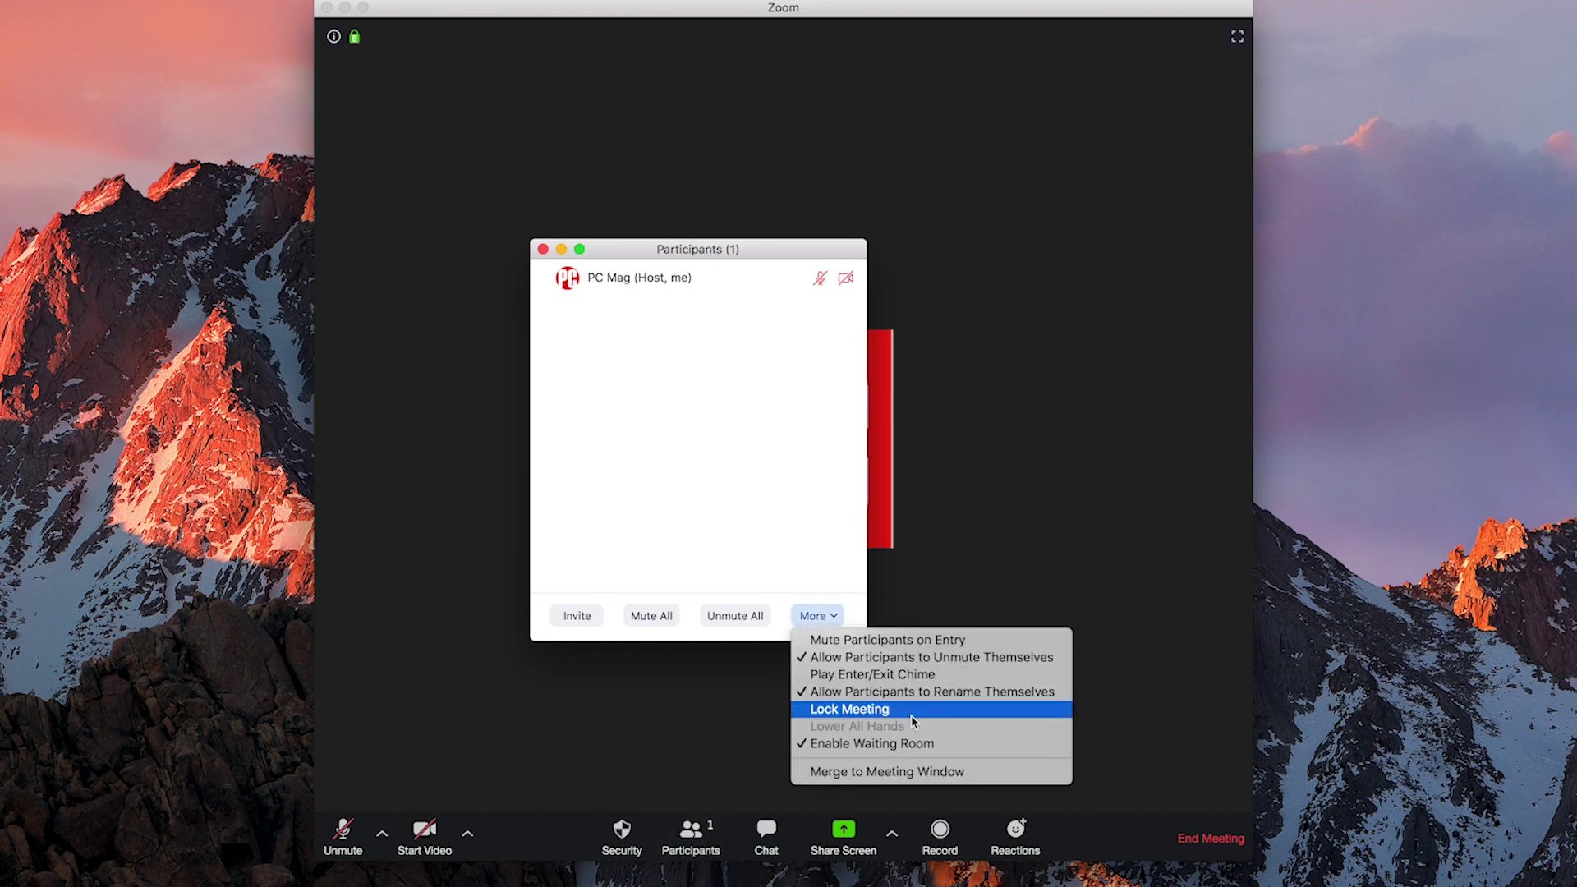